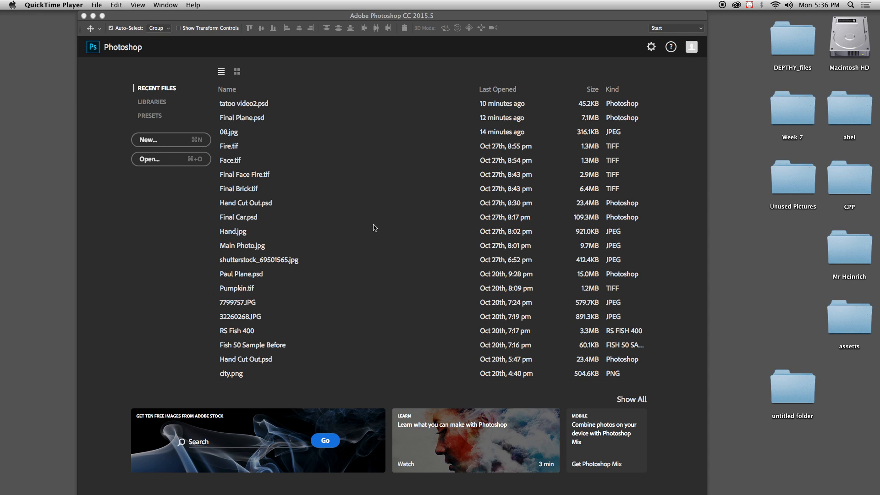
Step: Examine the numbered images and the other media files in the desktop's untitled folder, and close the folder window
double_click(778, 393)
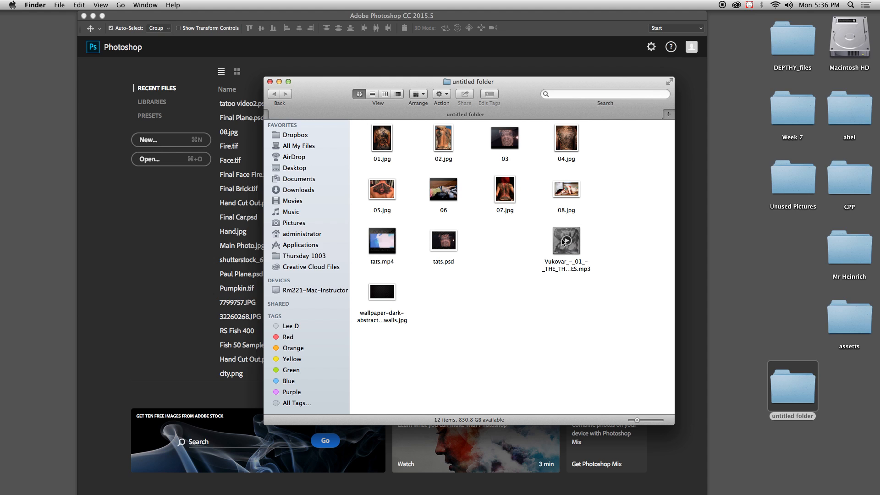
mouse_move(565, 252)
mouse_move(396, 256)
left_click_drag(360, 142, 586, 200)
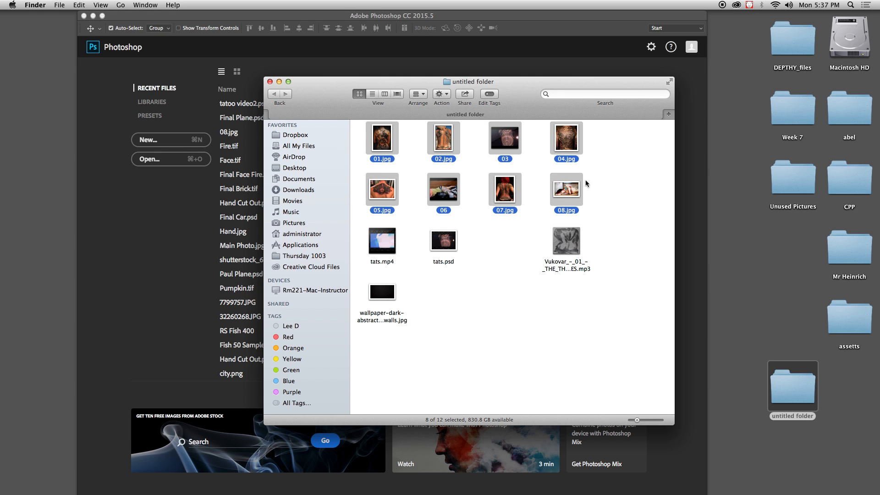
left_click(613, 186)
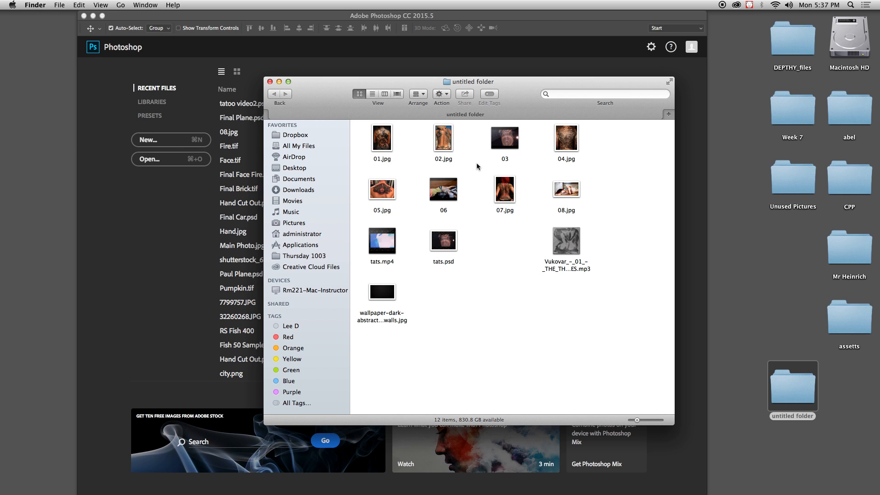
left_click(329, 93)
left_click_drag(328, 93, 366, 88)
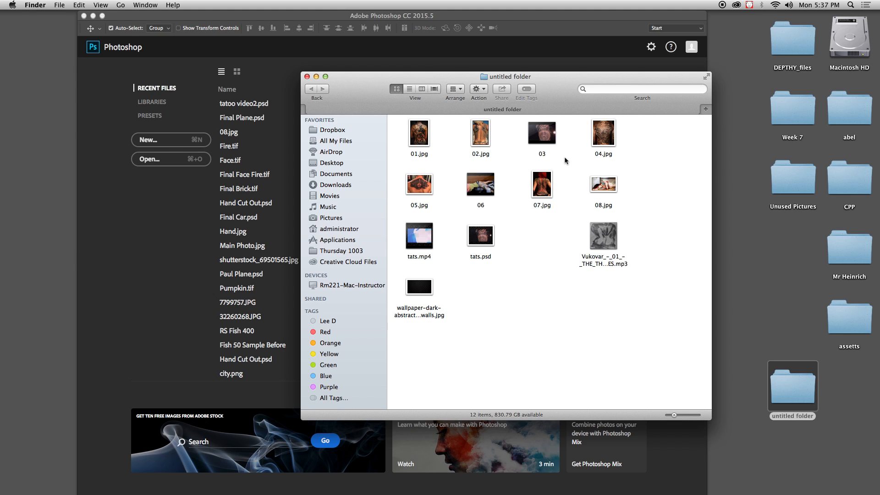
left_click(405, 166)
left_click(306, 77)
left_click(306, 77)
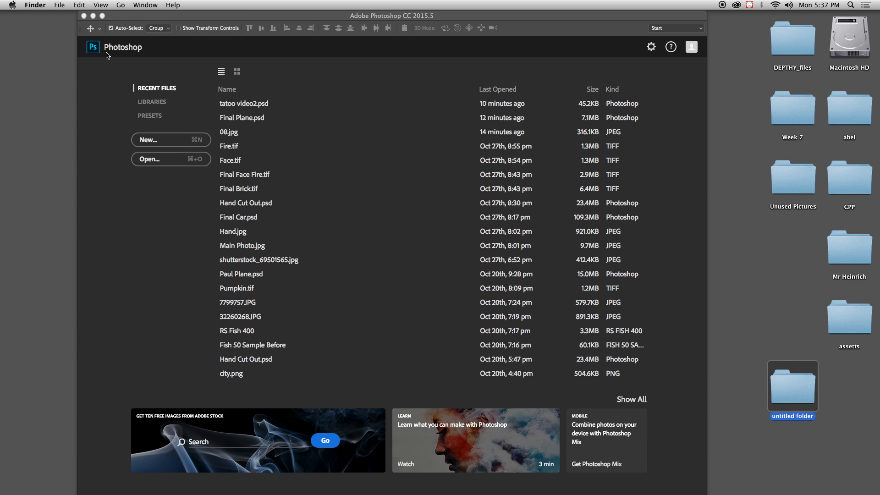
Step: Start a new Photoshop document using the Film & Video document type and the HDV/HDTV 720p size
left_click(134, 17)
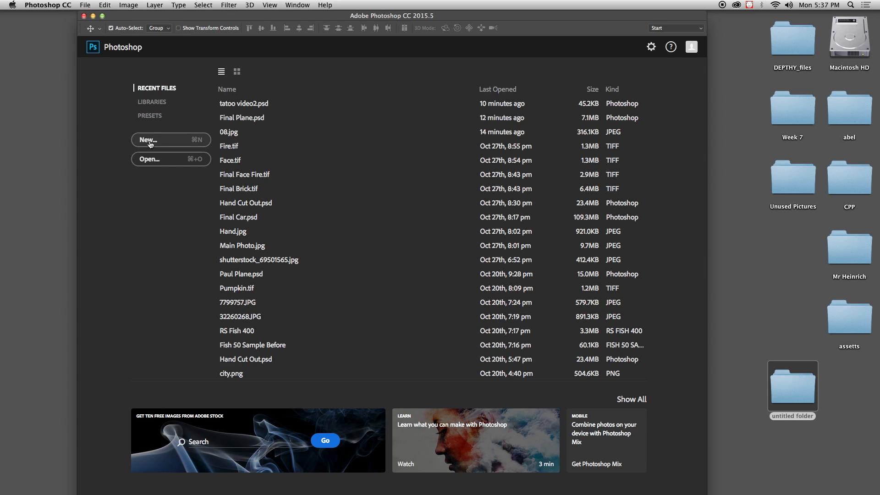
left_click(166, 140)
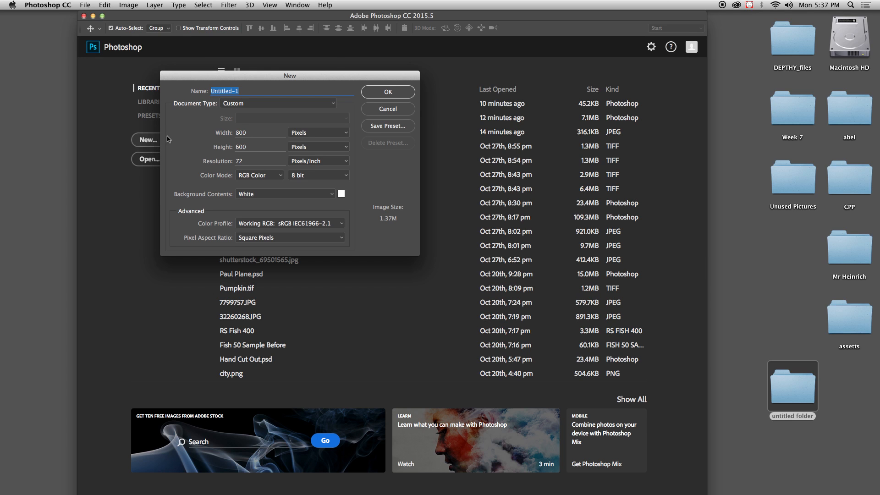
left_click(333, 103)
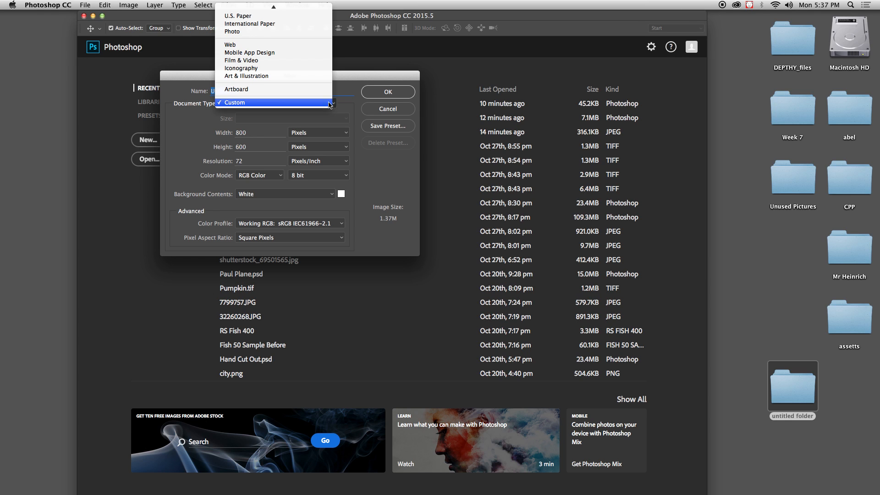
left_click(255, 61)
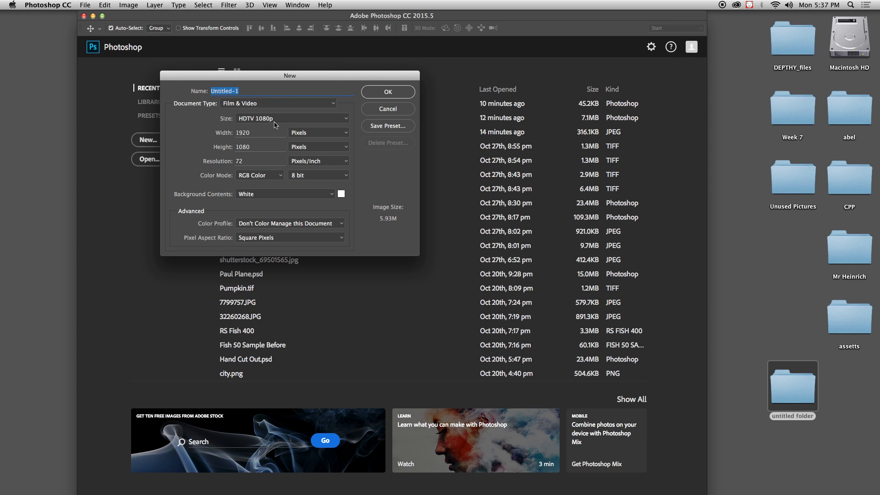
left_click(347, 120)
left_click(311, 127)
Step: Set the new document's width to 800 pixels and height to 600 pixels, and create it
left_click_drag(269, 135, 232, 134)
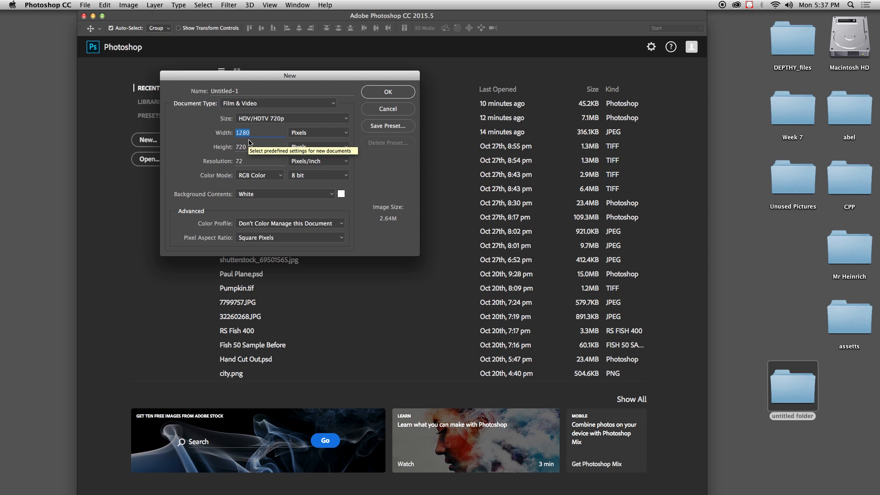
type("800")
double_click(238, 145)
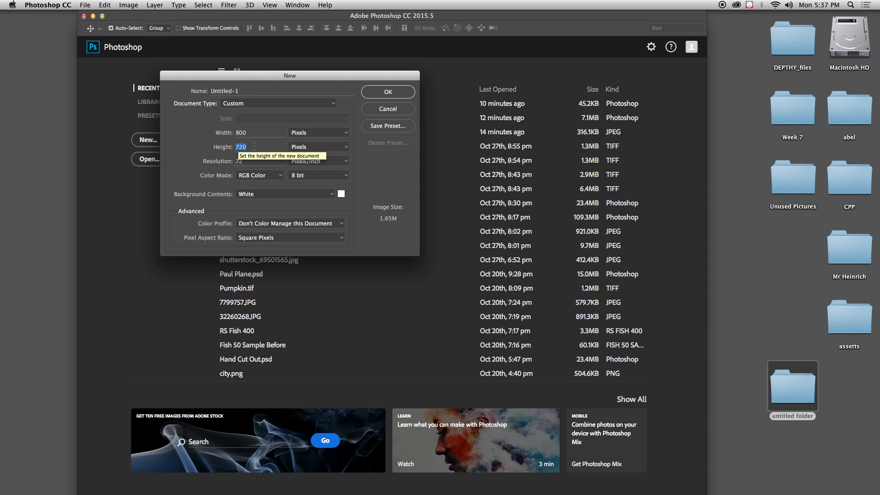
type("600")
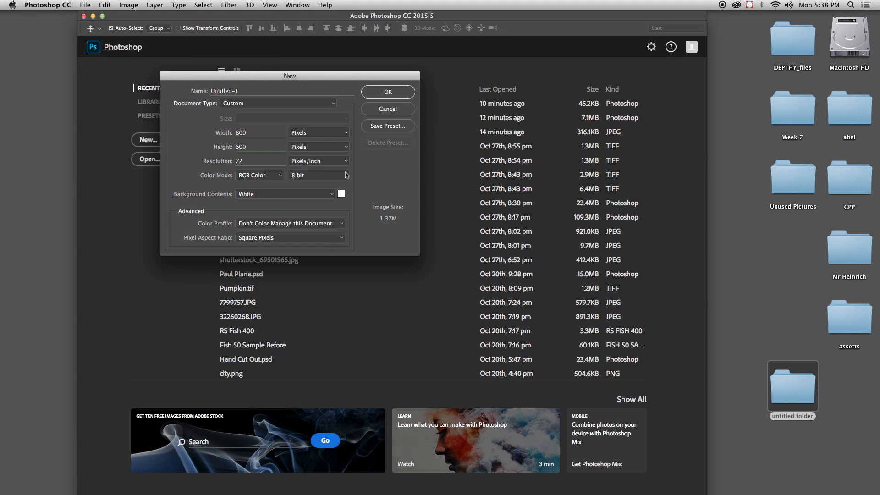
double_click(249, 132)
double_click(252, 146)
double_click(241, 131)
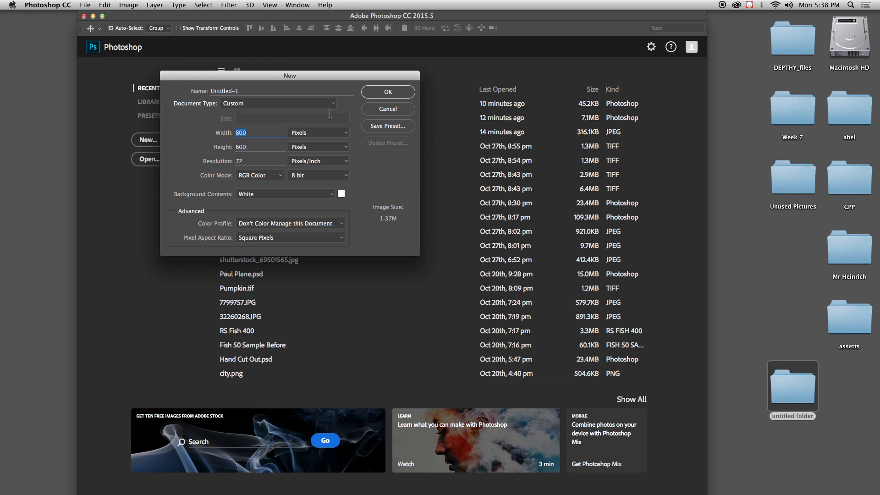
left_click(379, 94)
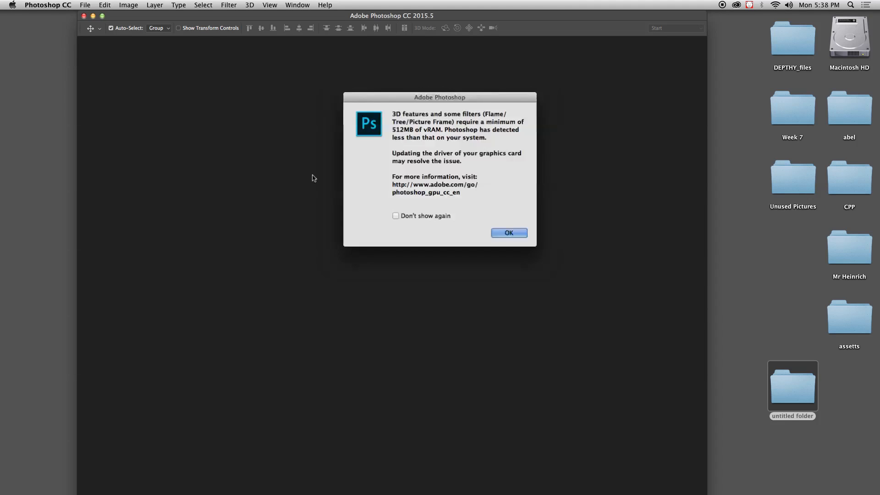
left_click(507, 233)
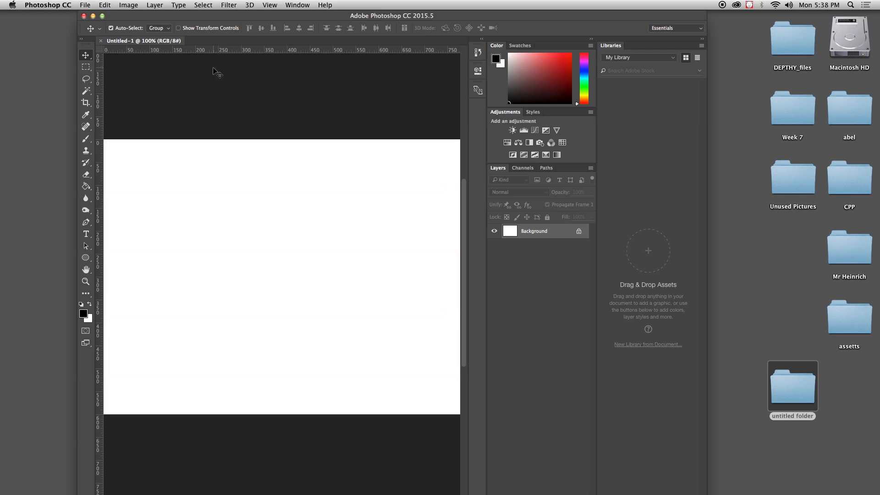
Step: Save the document in Photoshop format as tatoooos.psd in the desktop's untitled folder
left_click(86, 5)
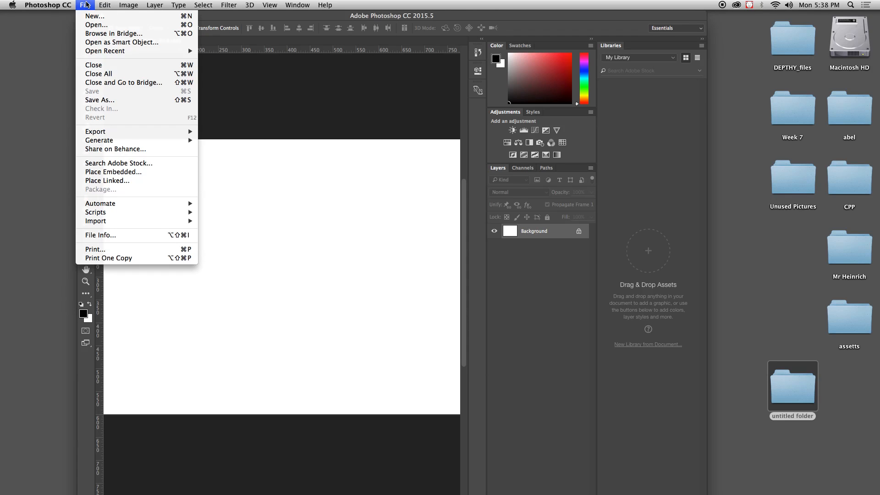
left_click(96, 101)
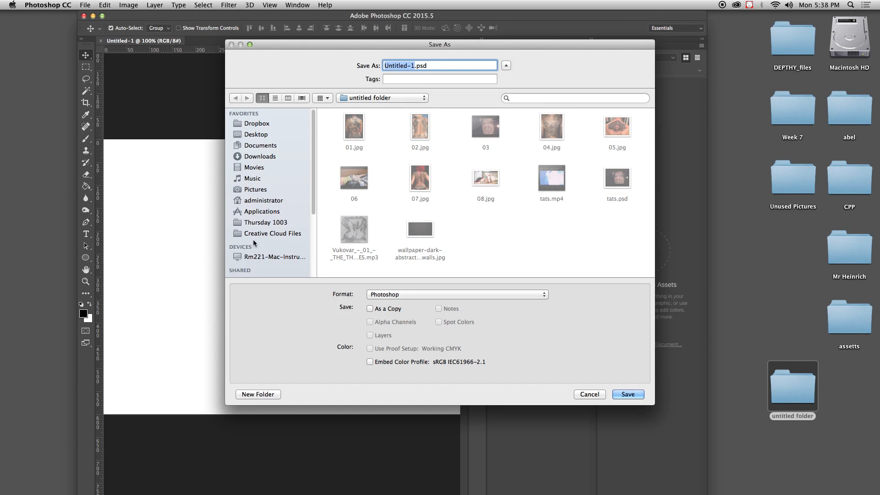
scroll(311, 220, "down", 3)
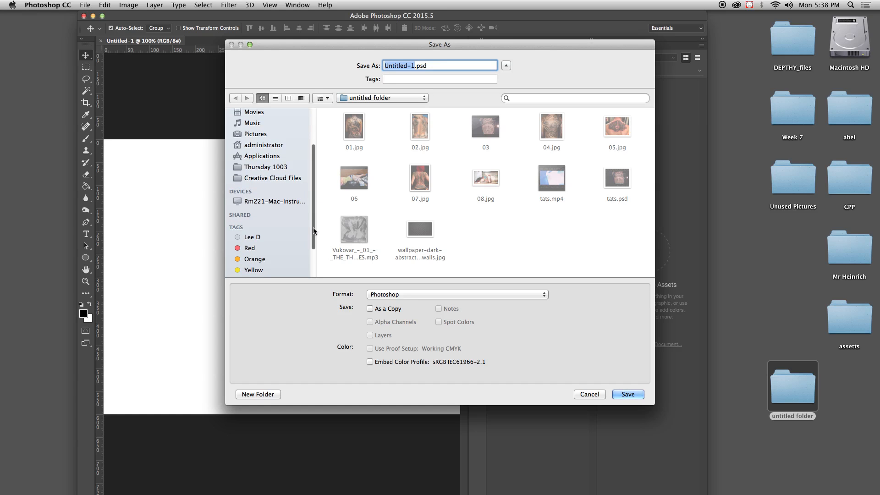
left_click_drag(313, 228, 321, 269)
left_click_drag(315, 236, 304, 176)
left_click(256, 135)
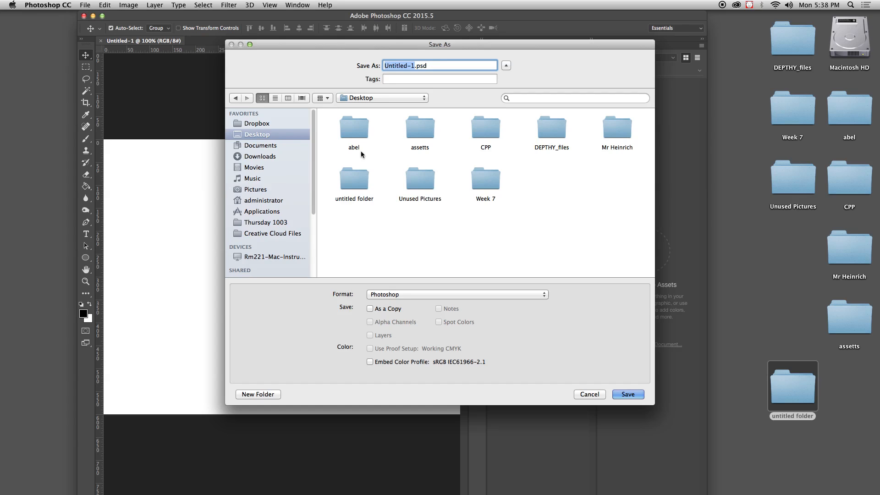
double_click(345, 176)
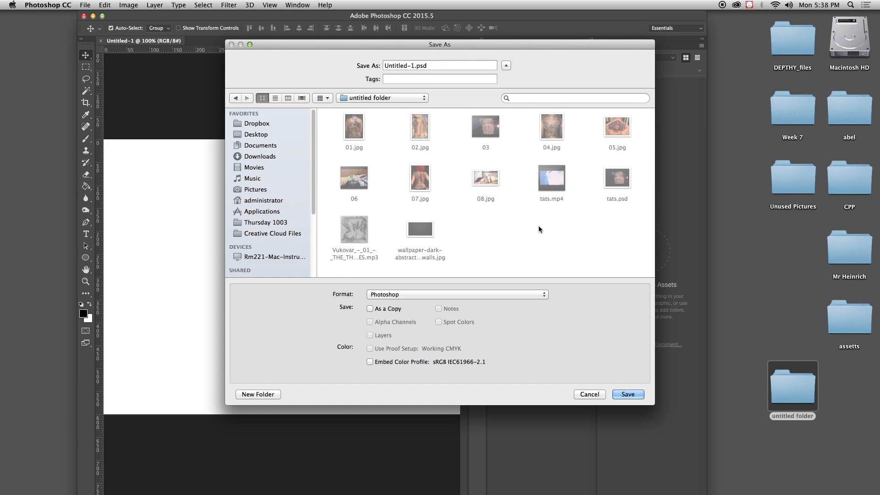
left_click(413, 64)
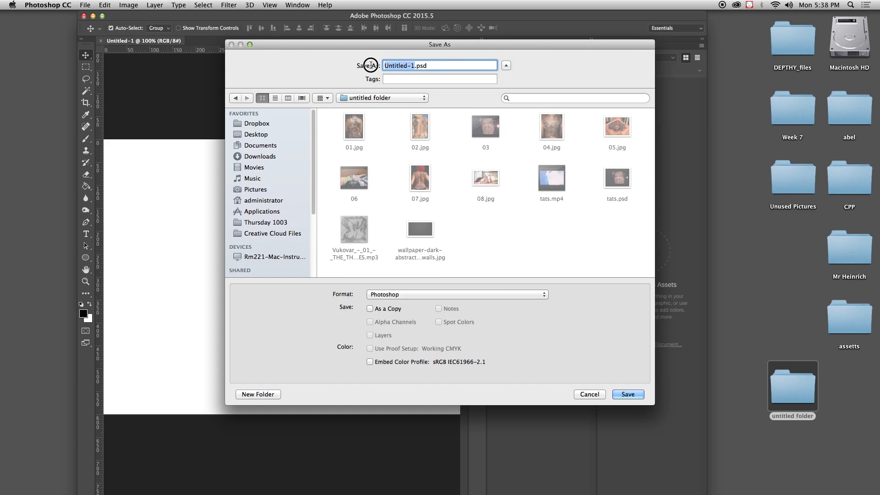
type("tatoooos")
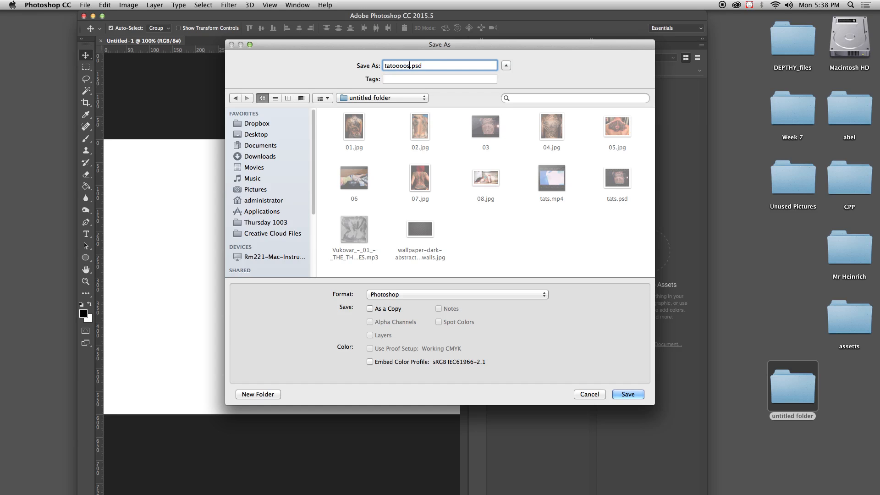
left_click(623, 395)
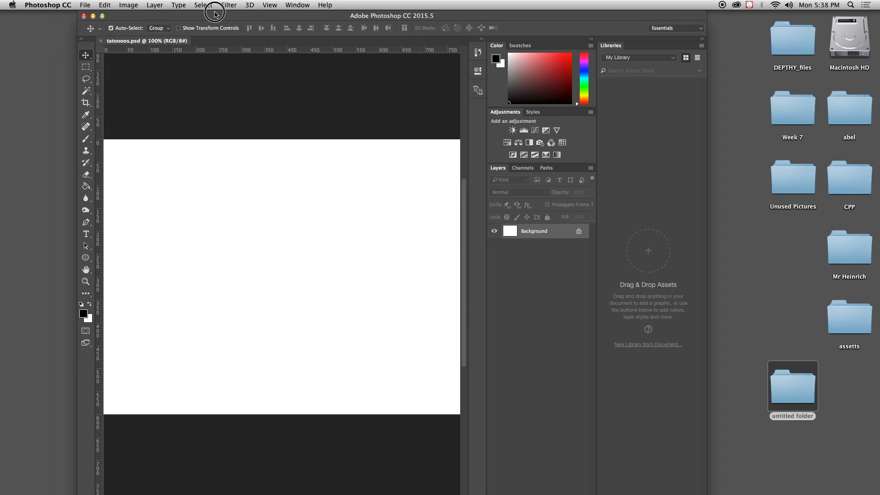
Step: Widen the application window across the desktop and show the Timeline
left_click_drag(212, 15, 208, 15)
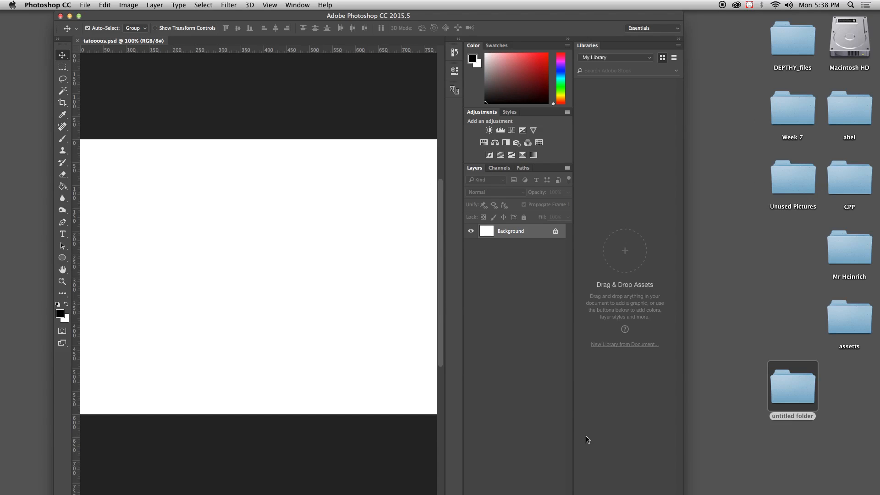
left_click_drag(685, 452, 847, 463)
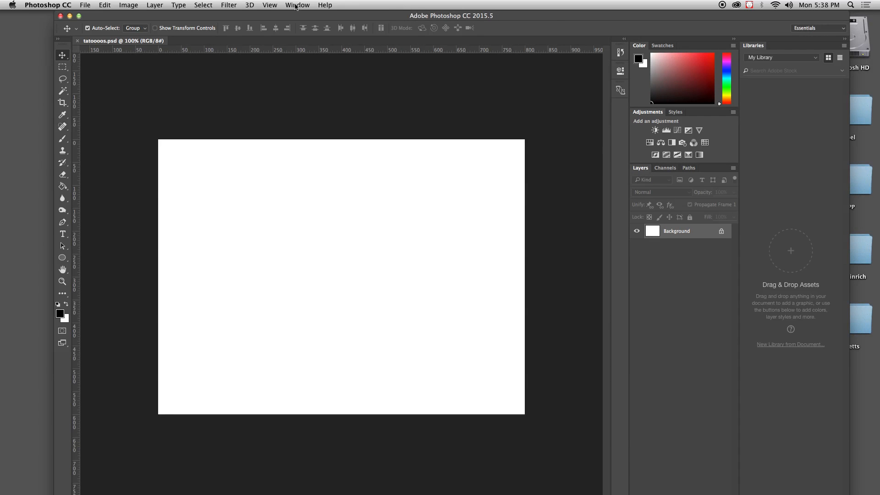
left_click(296, 6)
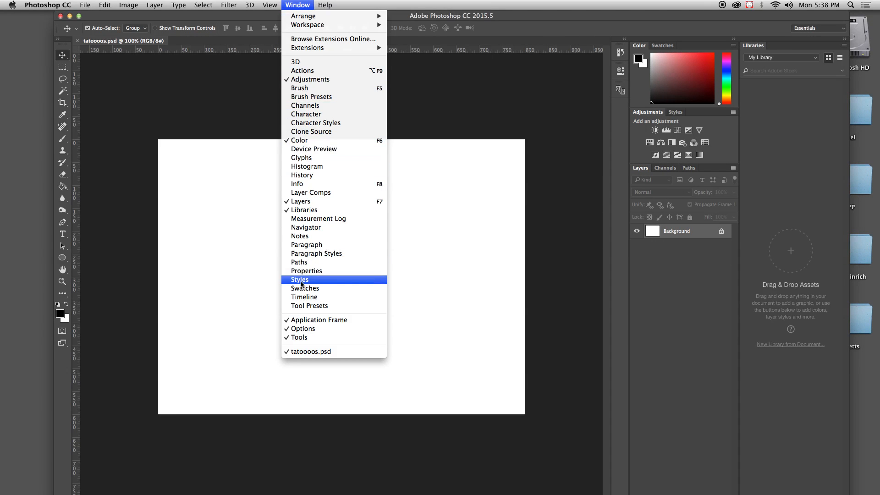
left_click(303, 297)
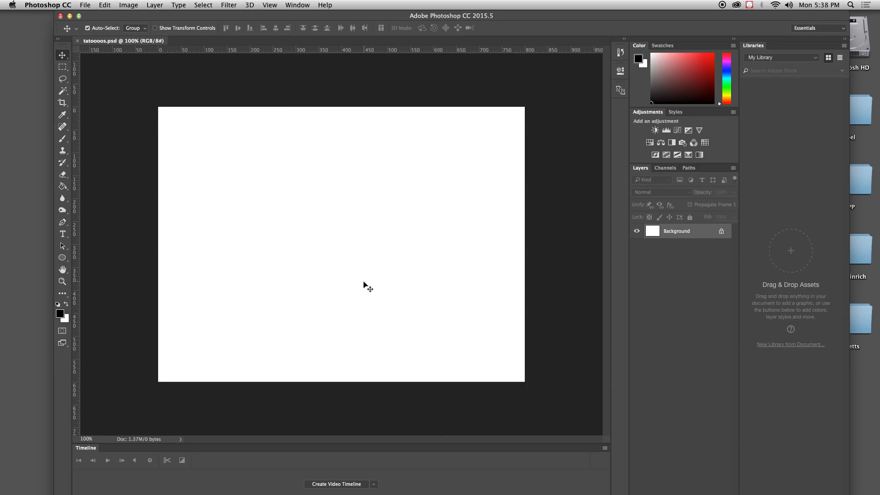
left_click_drag(198, 18, 193, 18)
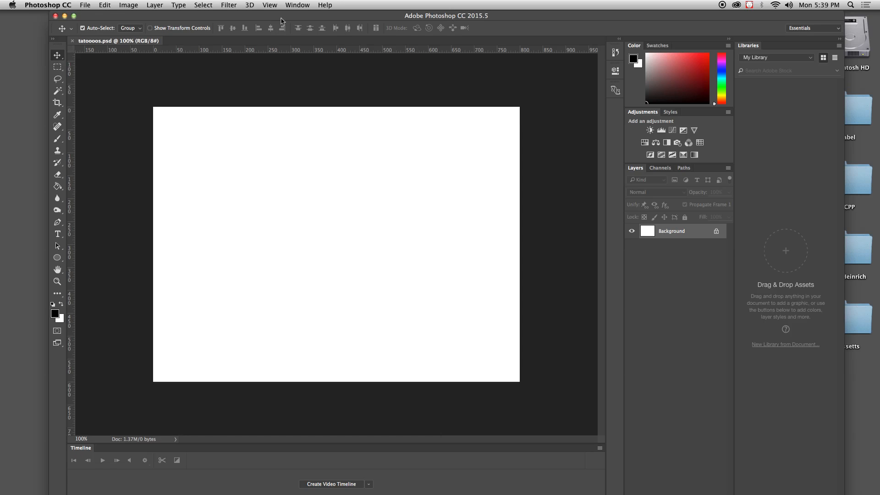
Step: Turn off the application frame, and arrange an enlarged document window above a floating, widened Timeline
left_click(297, 5)
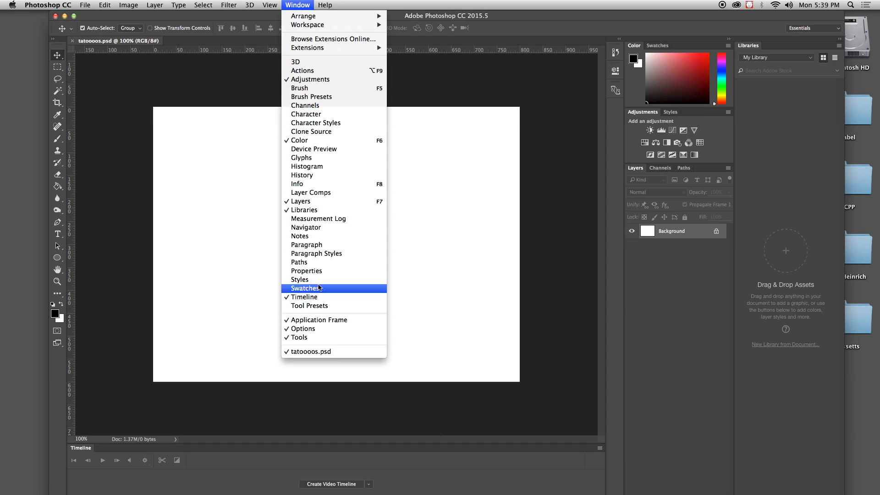
left_click(311, 321)
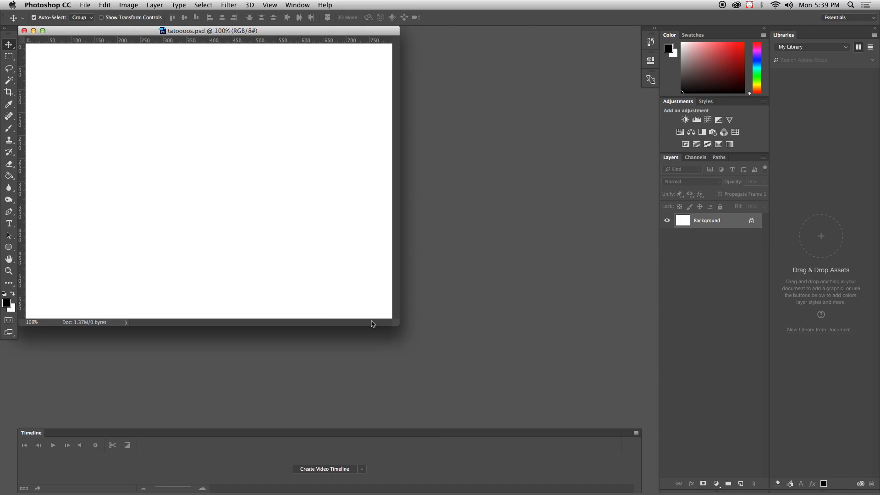
left_click_drag(397, 324, 509, 358)
left_click_drag(161, 36, 252, 41)
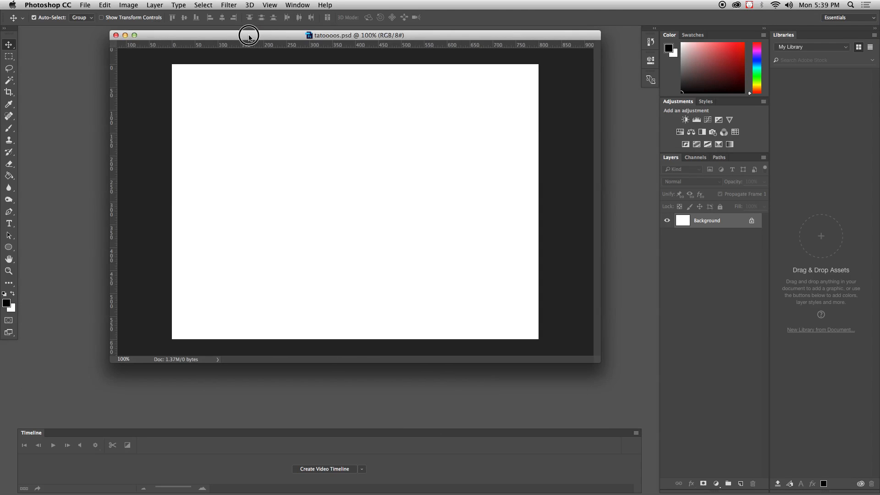
left_click_drag(39, 431, 46, 401)
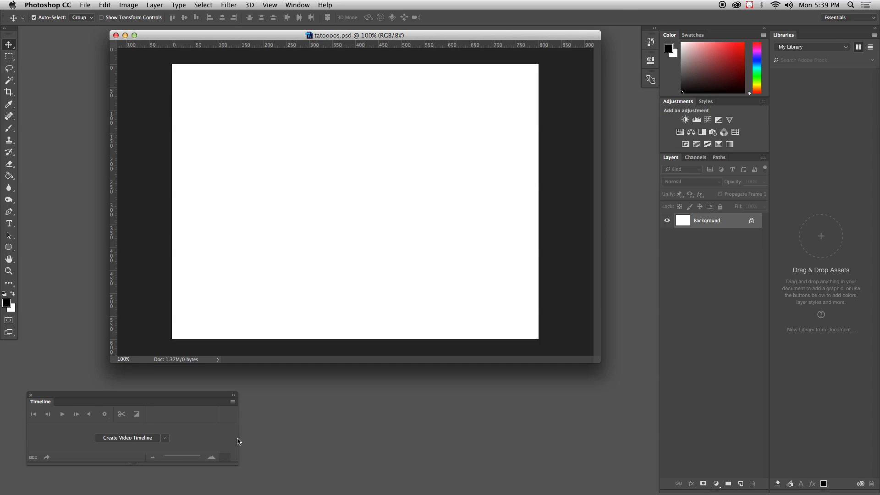
left_click_drag(238, 440, 621, 456)
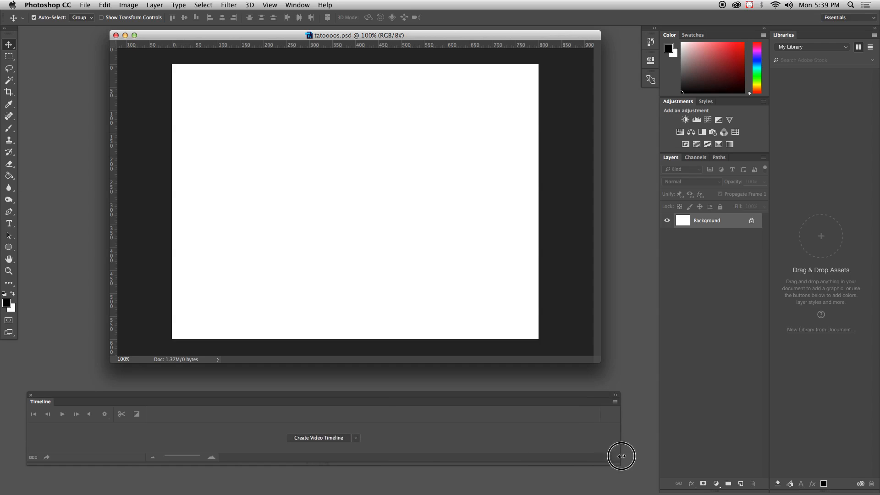
Step: Create a video timeline for the document rather than a frame animation
left_click(355, 438)
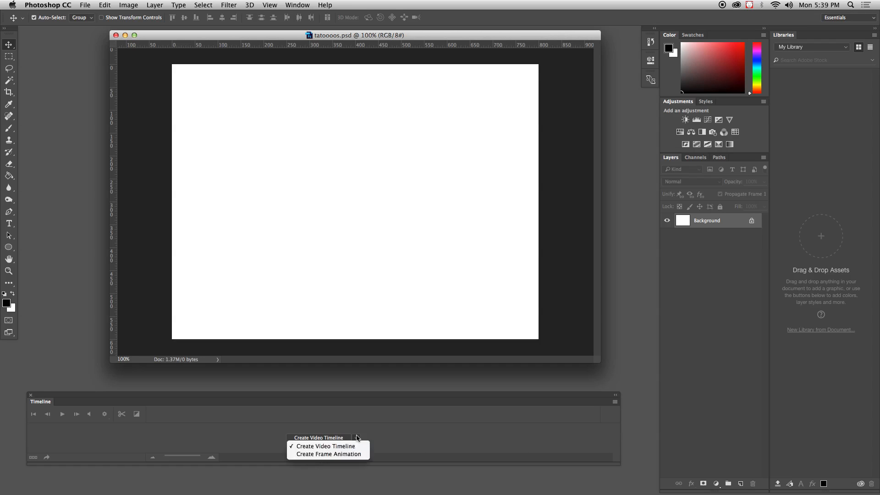
left_click(323, 446)
left_click(316, 438)
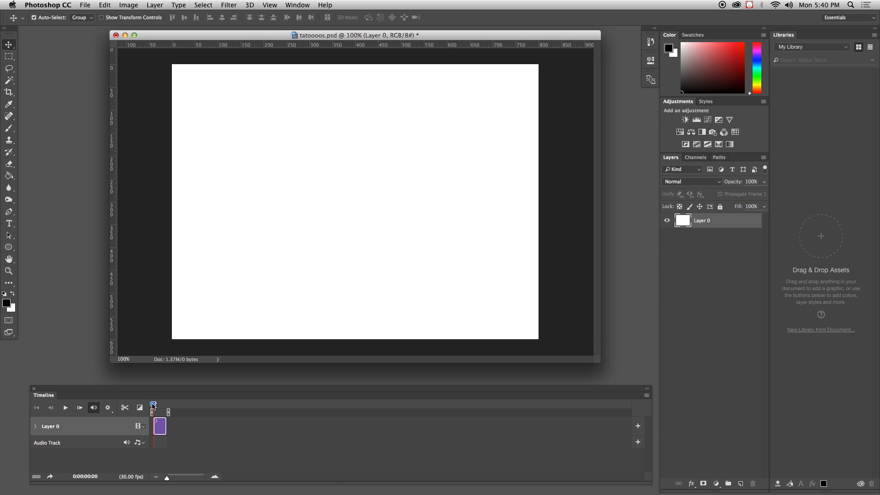
Step: Add the wallpaper-dark-abstract walls JPEG from the untitled folder as a clip on the Layer 0 video track
left_click_drag(152, 403, 131, 404)
left_click(143, 428)
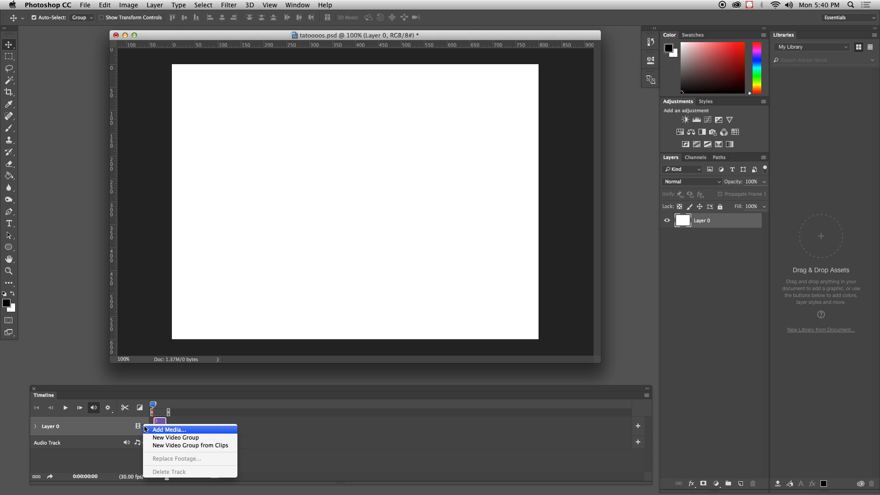
left_click(159, 430)
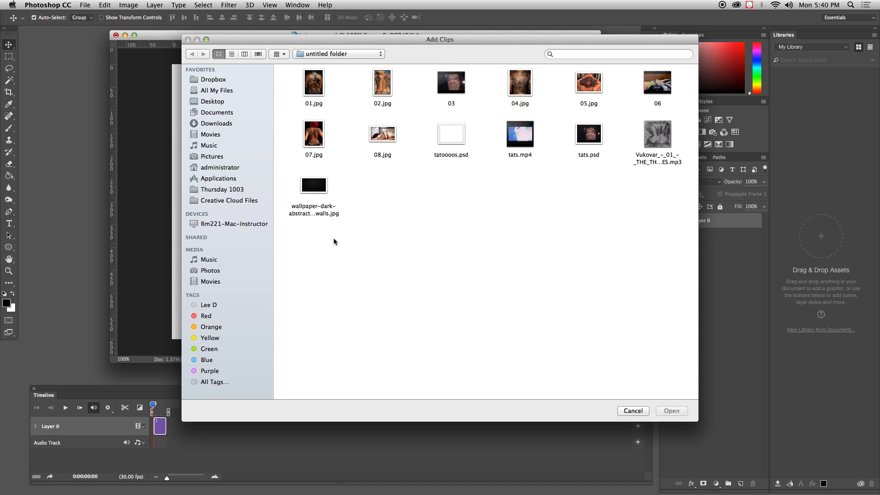
left_click(318, 191)
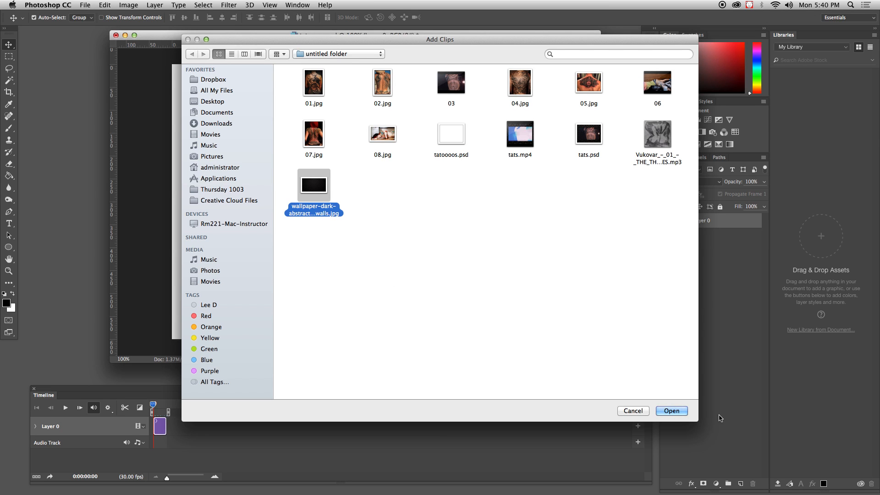
left_click(672, 411)
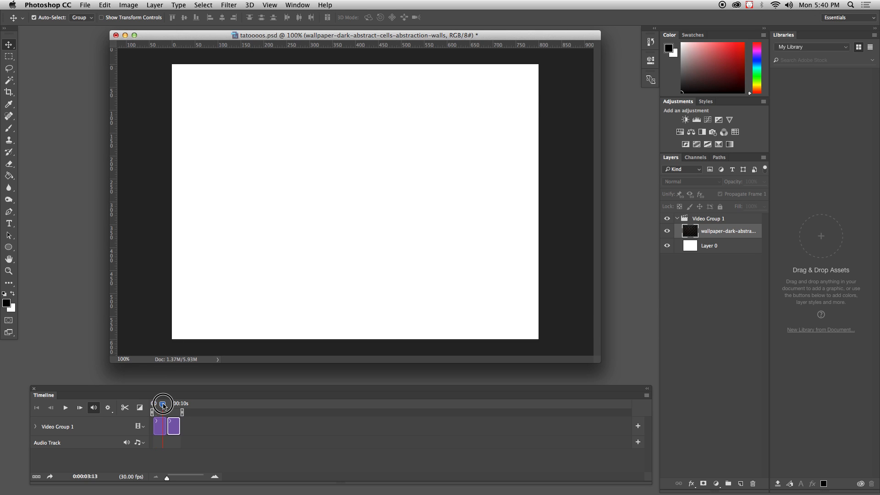
Step: Delete the white Layer 0 clip, leaving the dark wallpaper as the only clip in the video group
left_click_drag(153, 406, 173, 405)
mouse_move(163, 406)
left_mouse_down()
mouse_move(180, 406)
mouse_move(161, 407)
left_mouse_up()
left_click(159, 429)
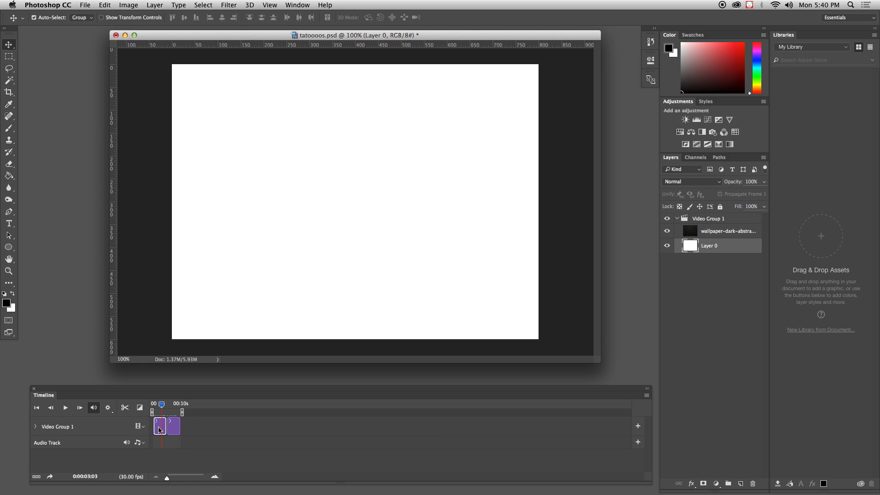
key("Delete")
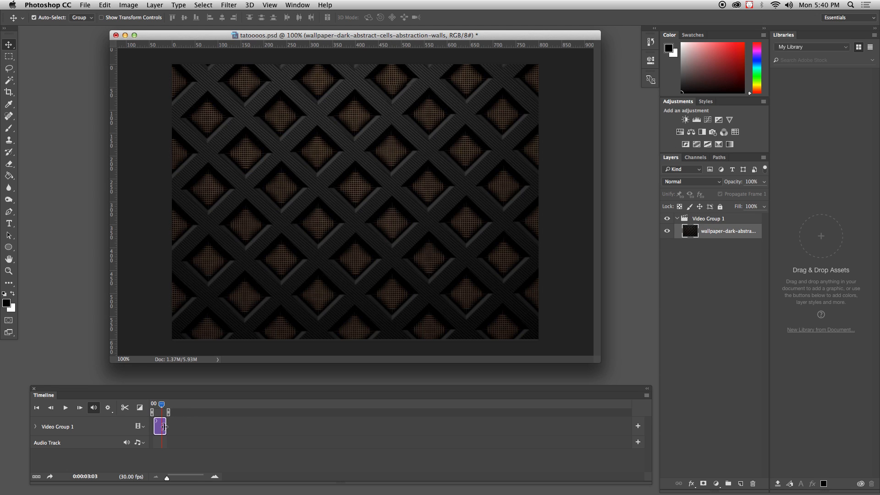
Step: Extend the wallpaper clip's duration to about 67 seconds, and return the playhead to the start of the timeline
left_click_drag(162, 404, 336, 427)
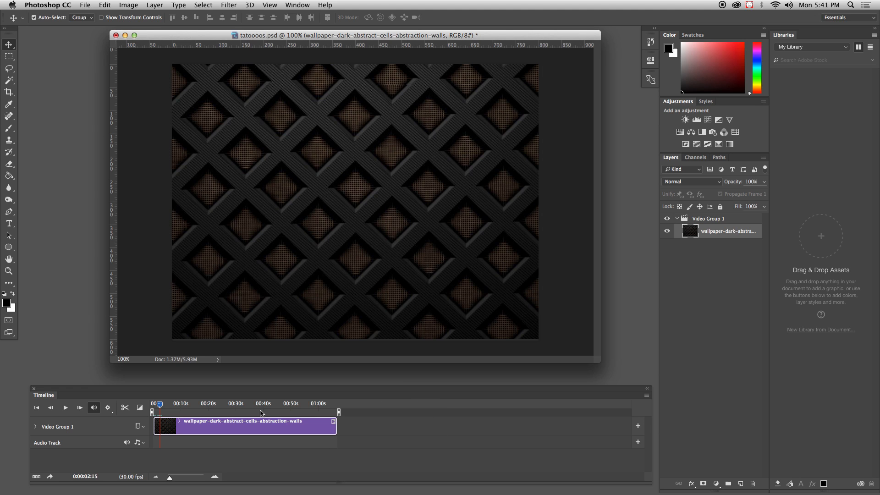
left_click_drag(158, 405, 137, 410)
left_click_drag(170, 479, 178, 478)
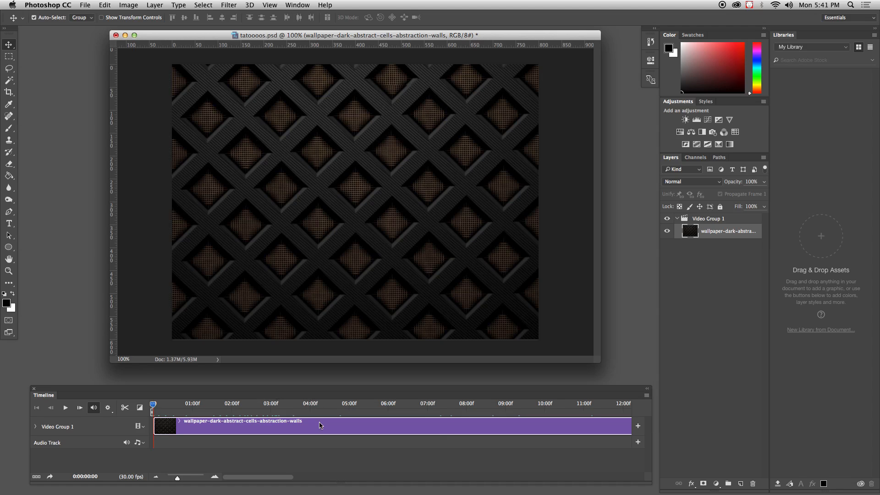
mouse_move(176, 479)
left_mouse_down()
mouse_move(191, 478)
mouse_move(170, 480)
left_mouse_up()
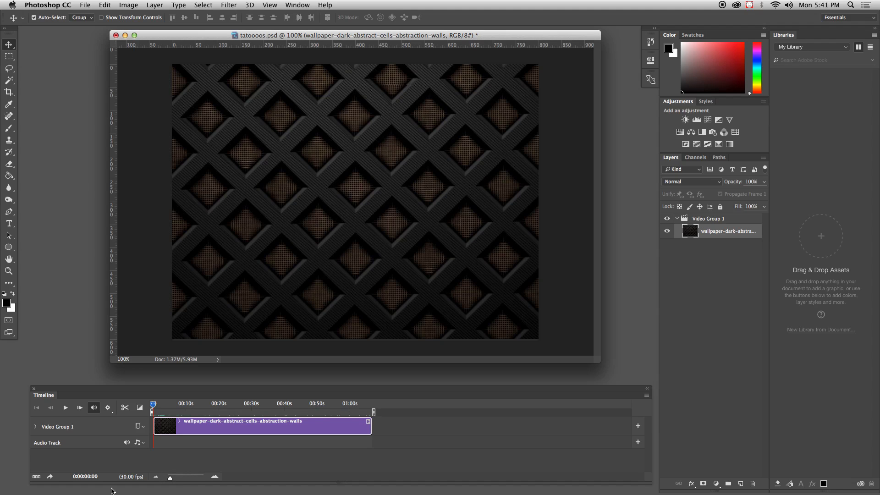
Step: Create a new empty video group above the track holding the wallpaper clip
left_click(105, 430)
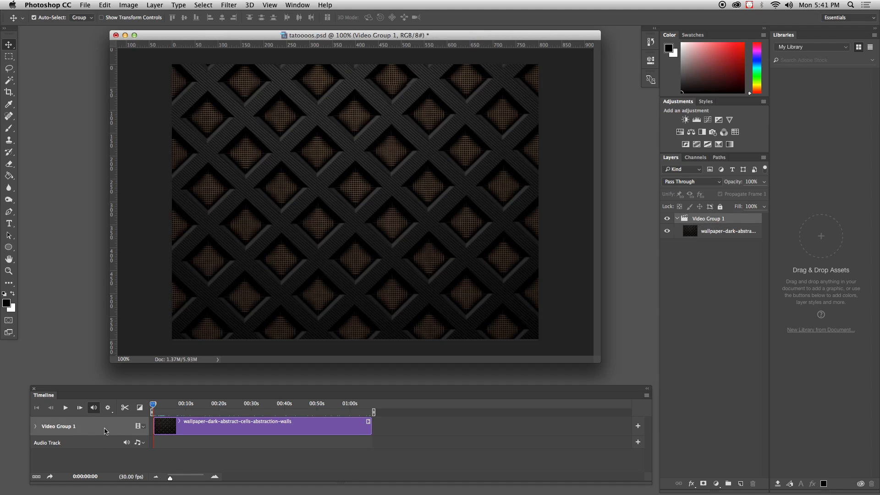
left_click(144, 427)
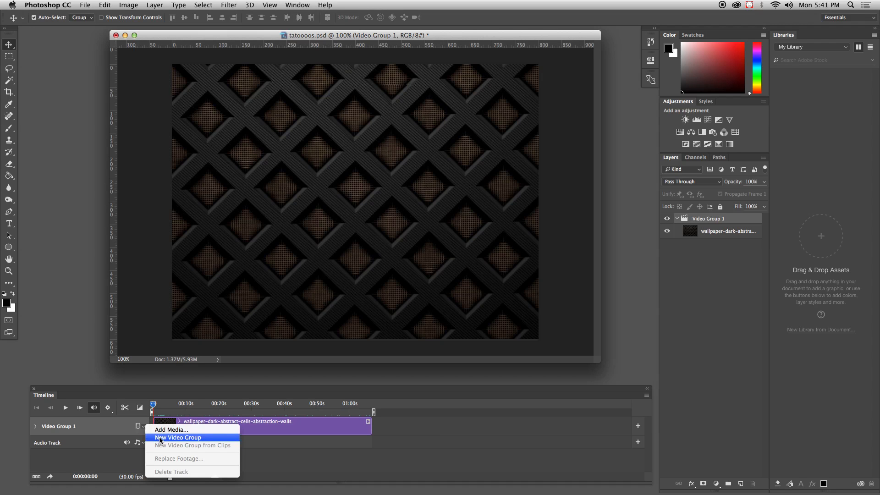
left_click(160, 439)
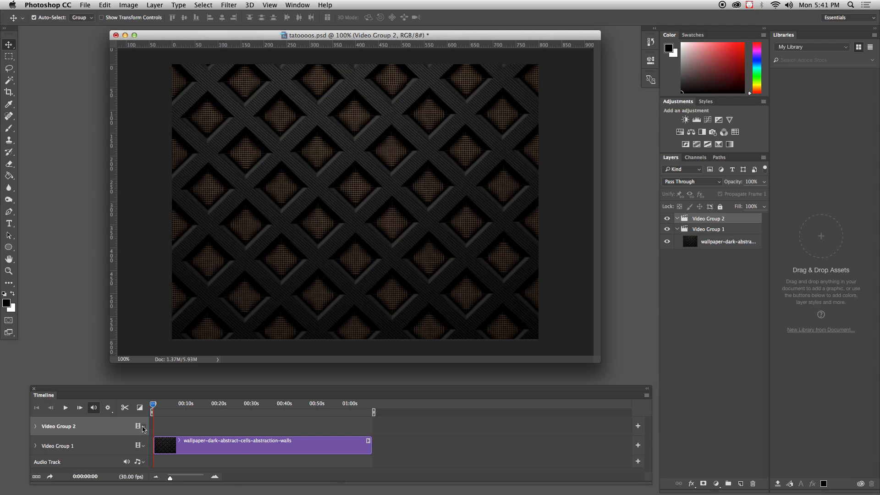
Step: Add the eight media files numbered 01 through 08 from the untitled folder as clips in Video Group 2
left_click(143, 428)
left_click(158, 425)
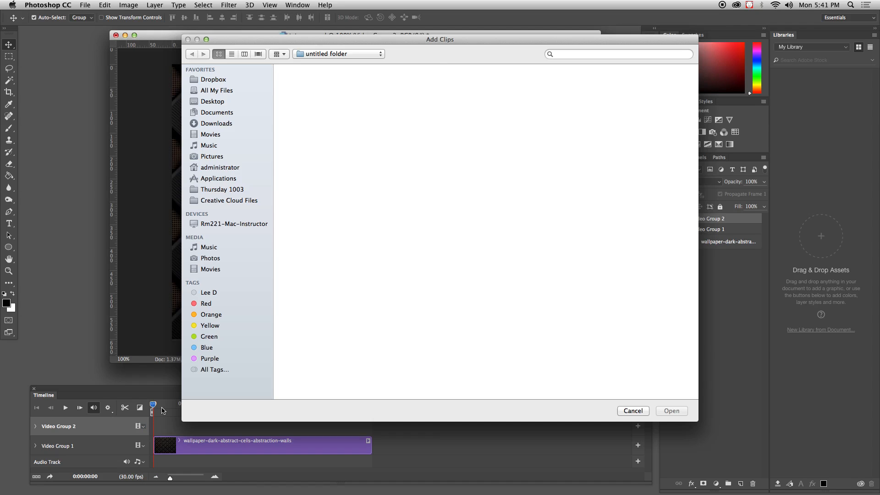
left_click_drag(287, 78, 670, 95)
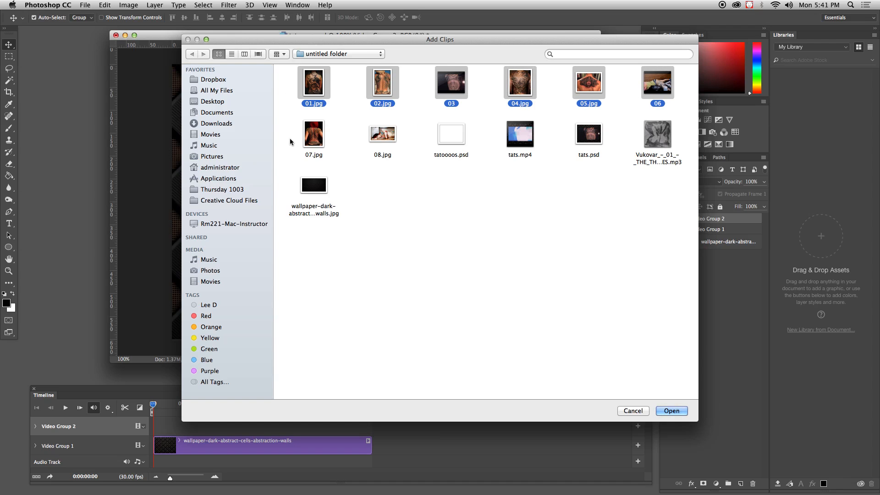
left_click_drag(285, 138, 361, 140)
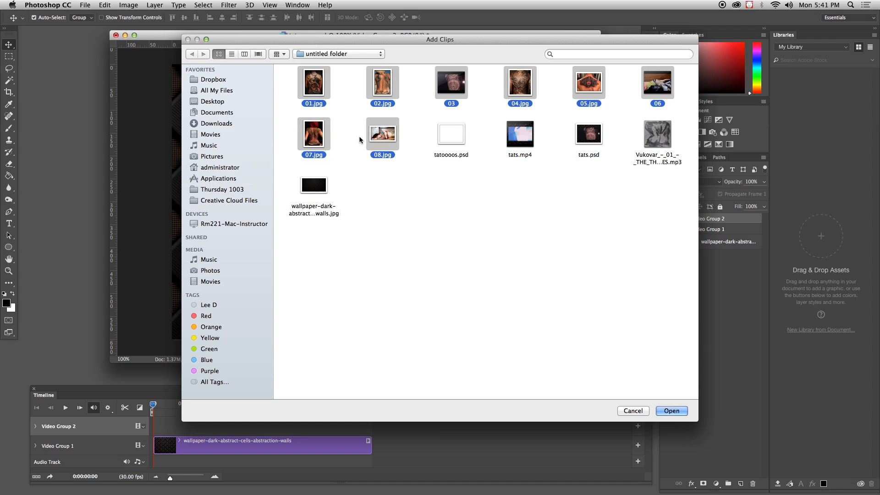
left_click(669, 411)
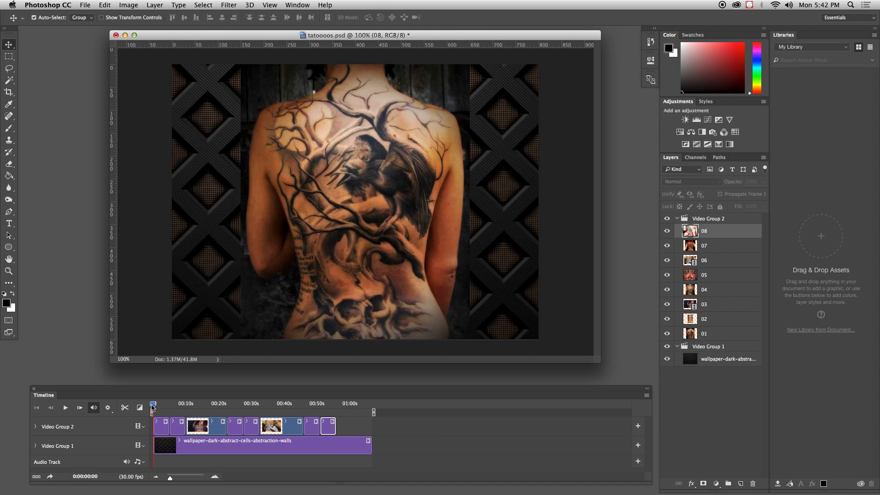
Step: Select clips 01 through 08 together and shift them so clip 01 starts about 3 seconds into the timeline
left_click_drag(153, 408, 349, 423)
left_click(338, 448)
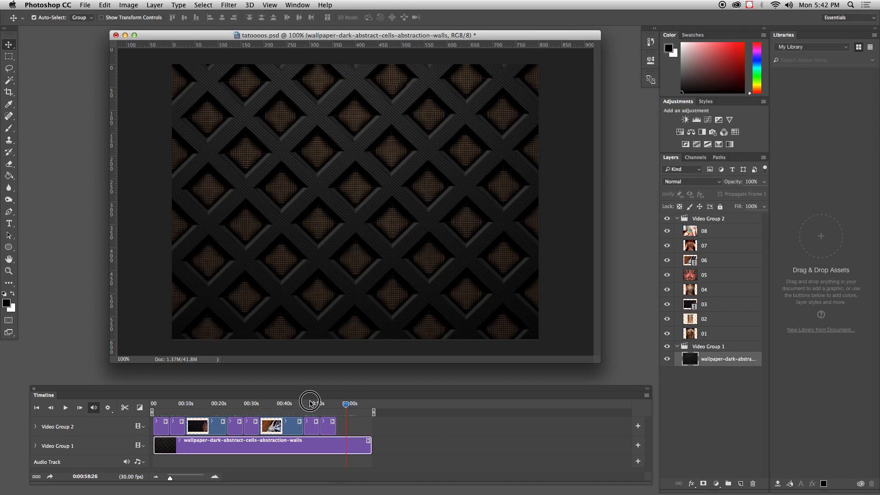
left_click_drag(309, 402, 146, 407)
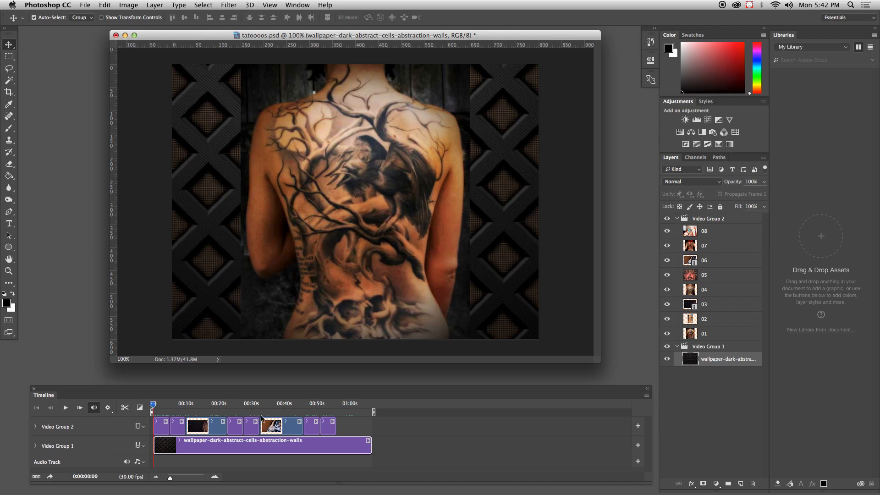
left_click(347, 429)
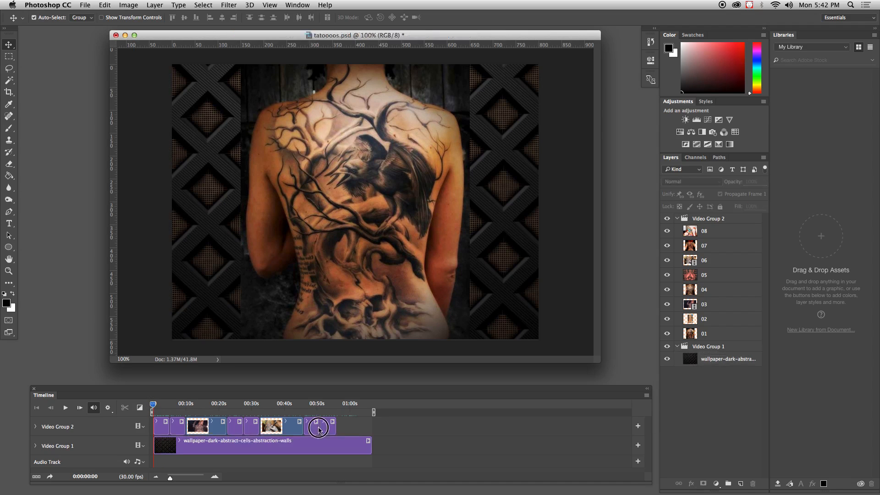
left_click(324, 429)
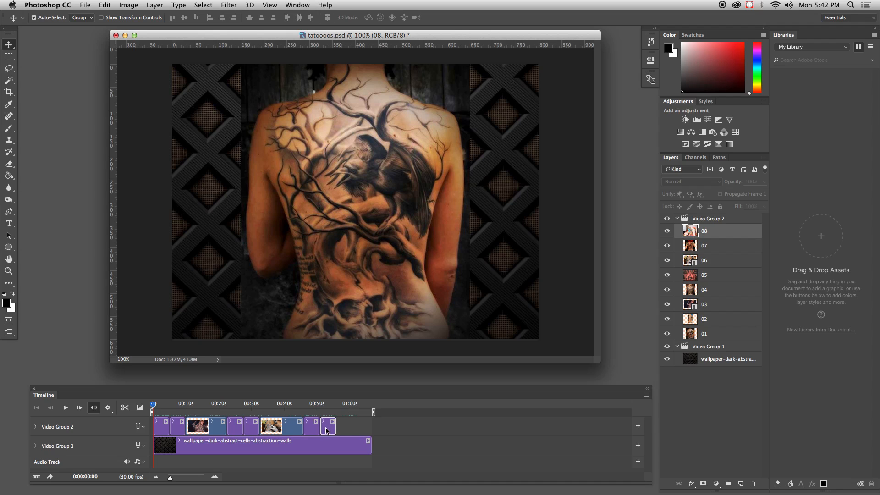
left_click(161, 430)
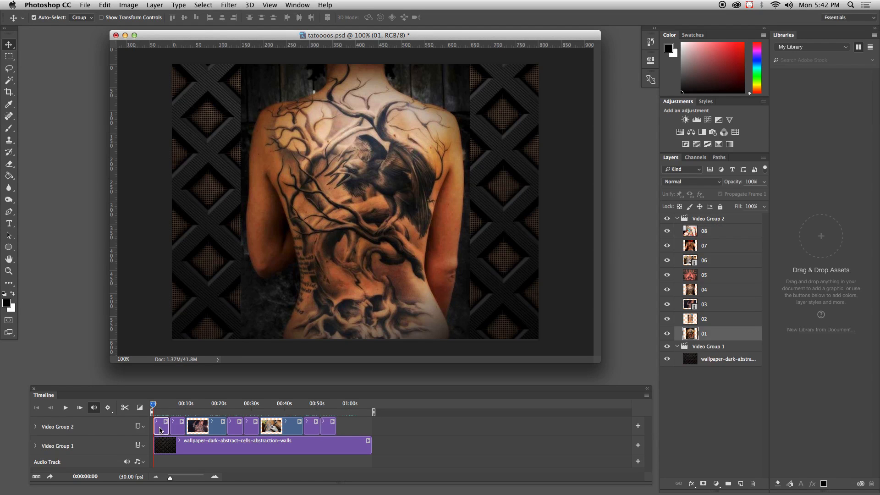
left_click(177, 430)
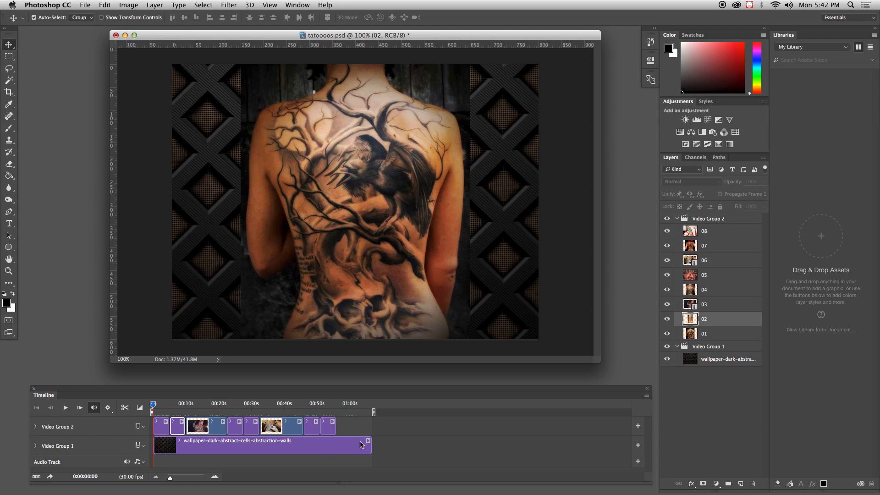
left_click(164, 429)
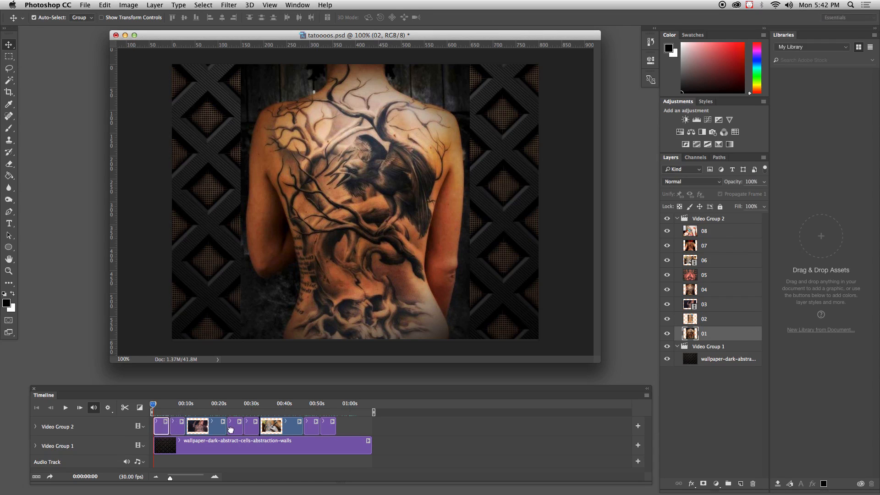
left_click(330, 430, "shift")
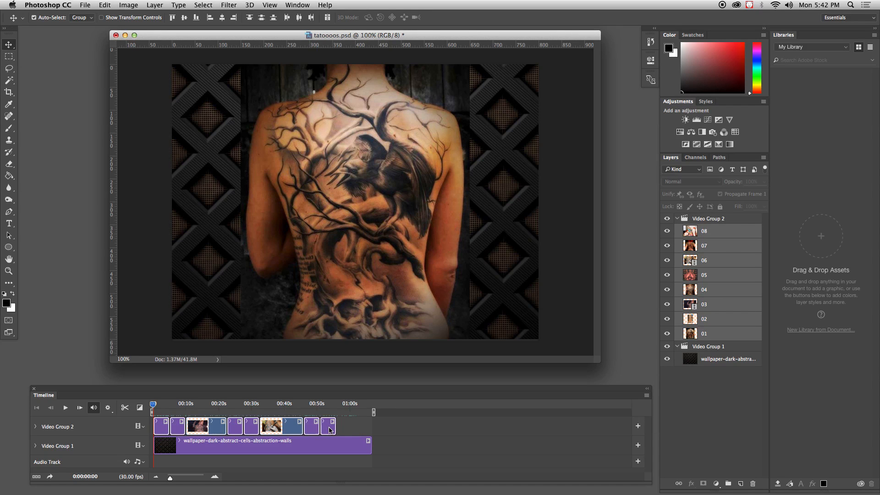
left_click_drag(330, 430, 338, 428)
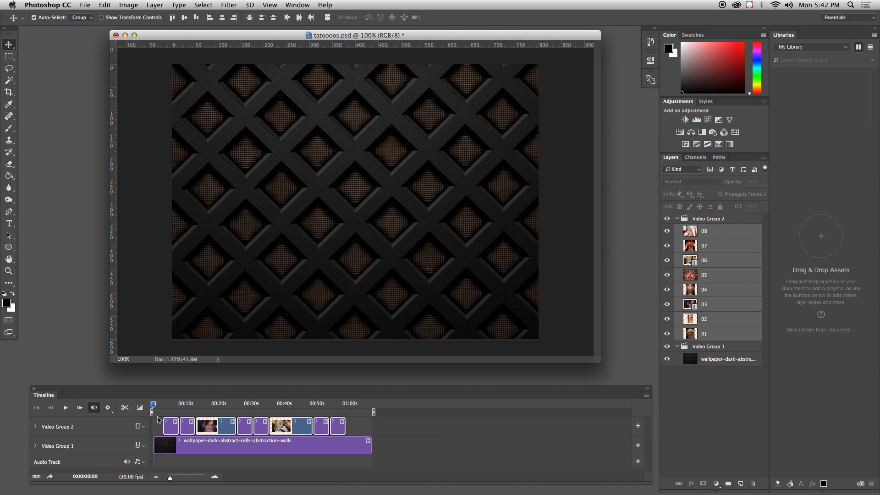
Step: Select clips 01 through 06 together and shift them earlier so clip 01 starts at about 2 seconds
mouse_move(154, 406)
left_mouse_down()
mouse_move(164, 406)
mouse_move(142, 407)
left_mouse_up()
left_click_drag(170, 479, 176, 479)
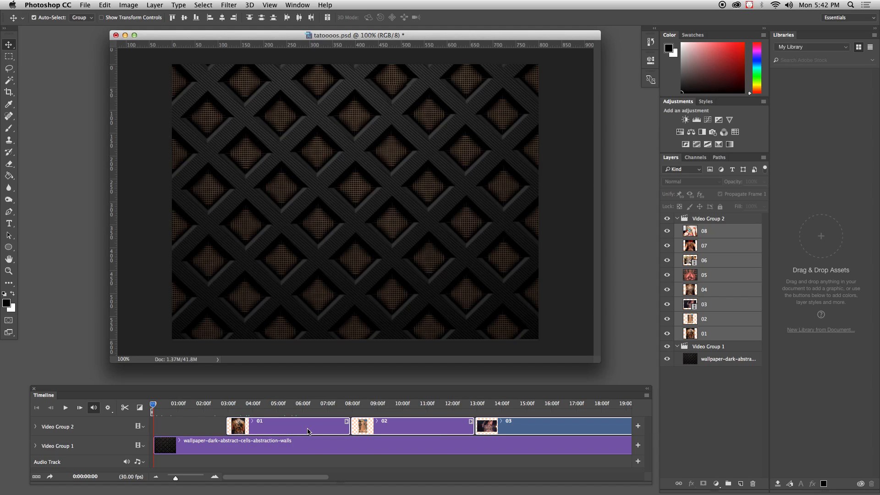
key("super+minus")
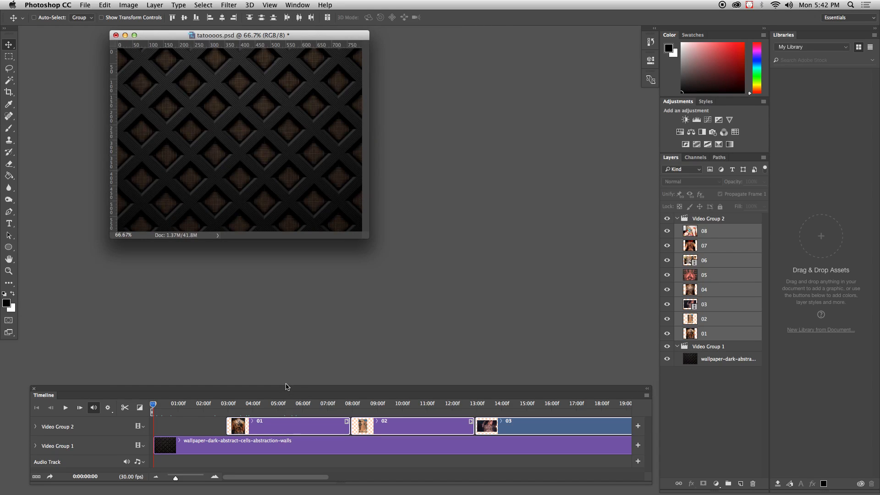
key("super+plus")
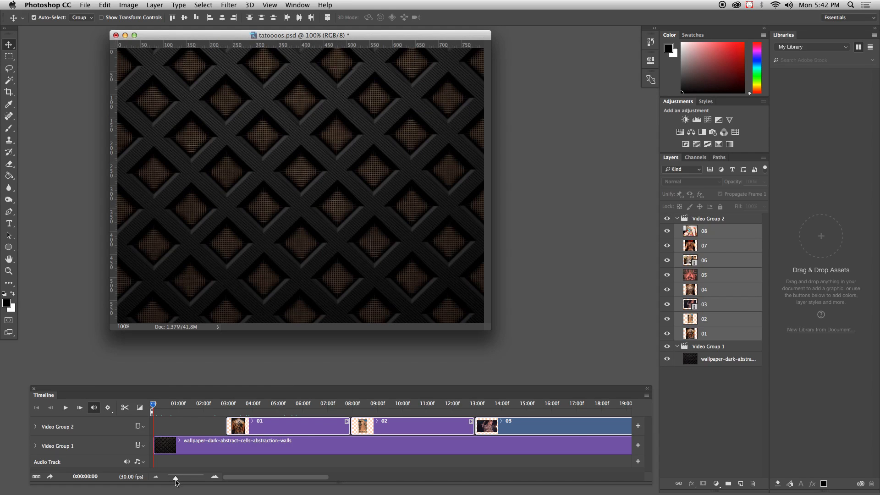
left_click_drag(176, 479, 173, 479)
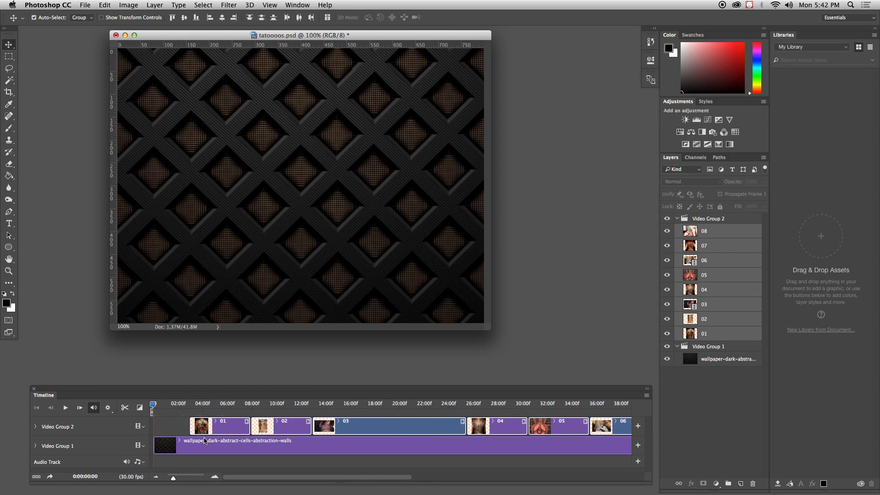
left_click(227, 430)
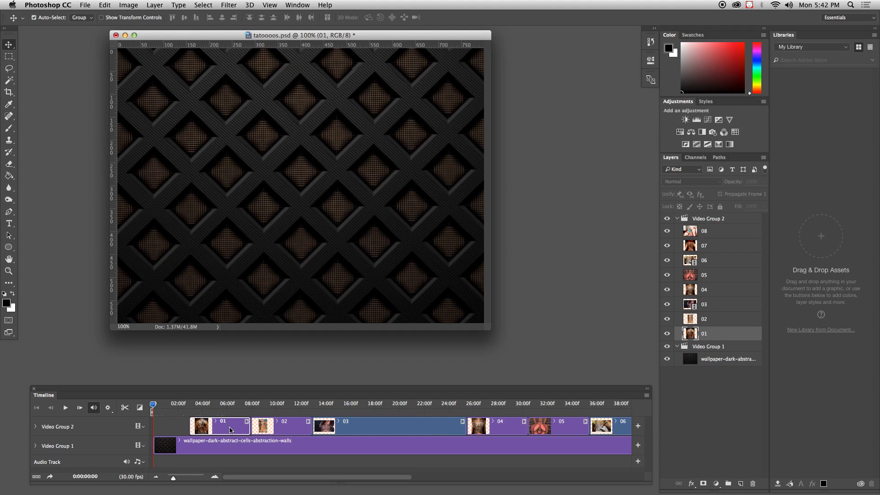
left_click(271, 431, "shift")
left_click(362, 429, "shift")
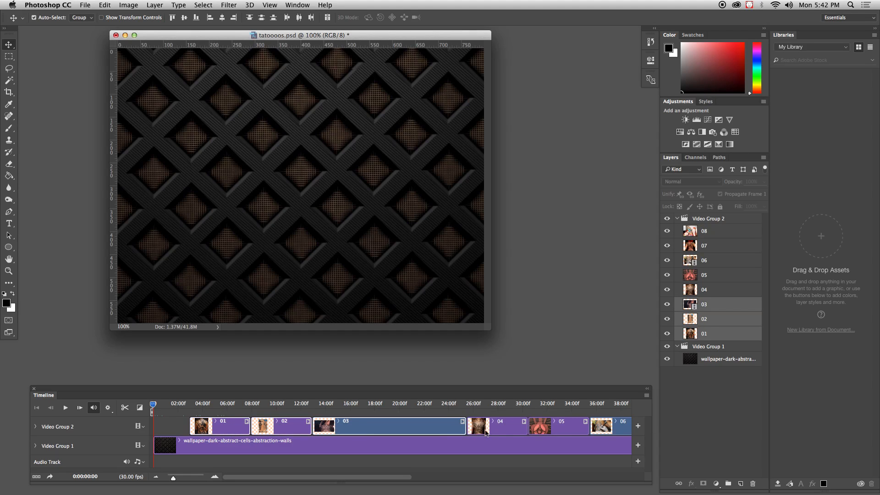
left_click(500, 430, "shift")
left_click(572, 431, "shift")
left_click(614, 429, "shift")
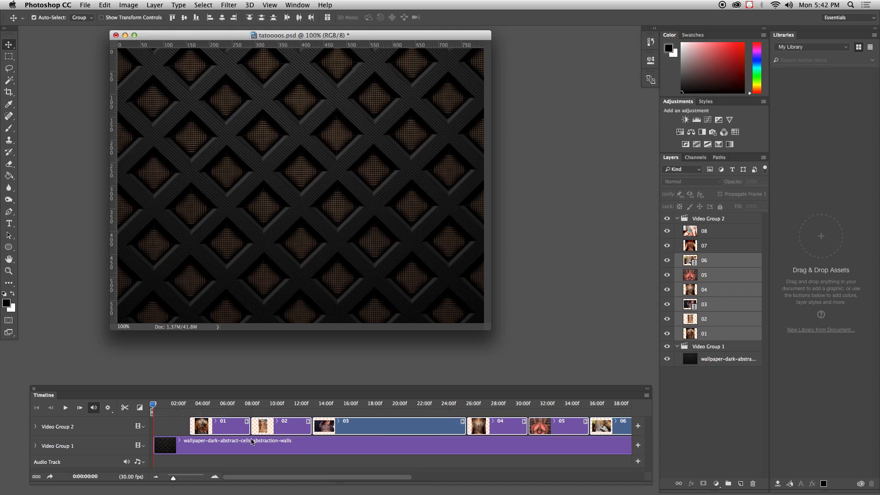
left_click_drag(219, 433, 207, 429)
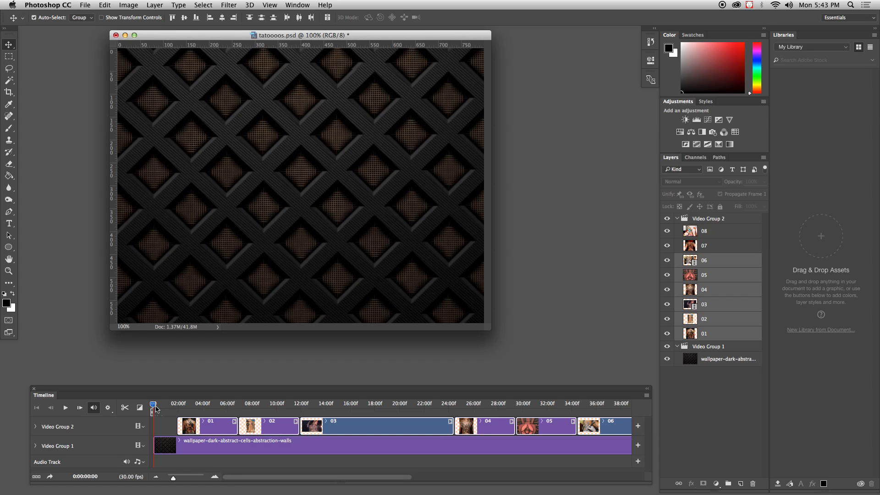
Step: Close the gaps after clip 06 by moving clips 07 and 08 earlier so they follow it back to back
left_click_drag(155, 410, 250, 409)
left_click_drag(172, 477, 172, 478)
left_click(462, 428)
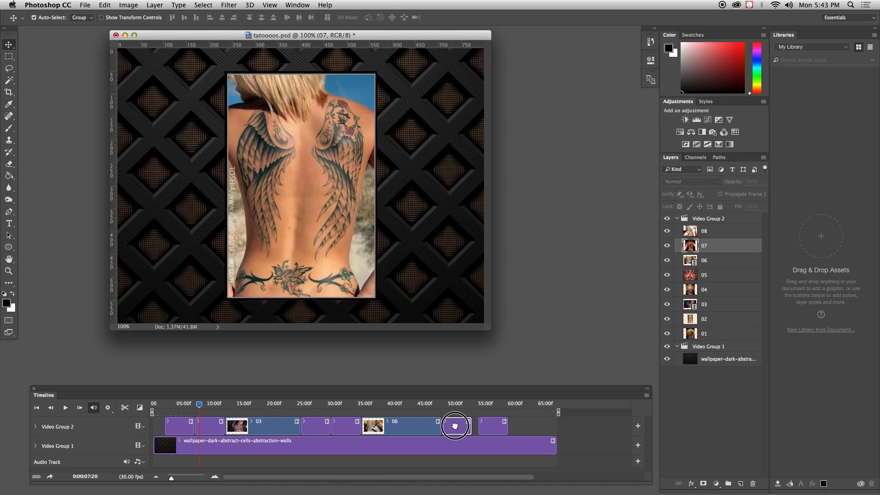
left_click_drag(457, 425, 480, 427)
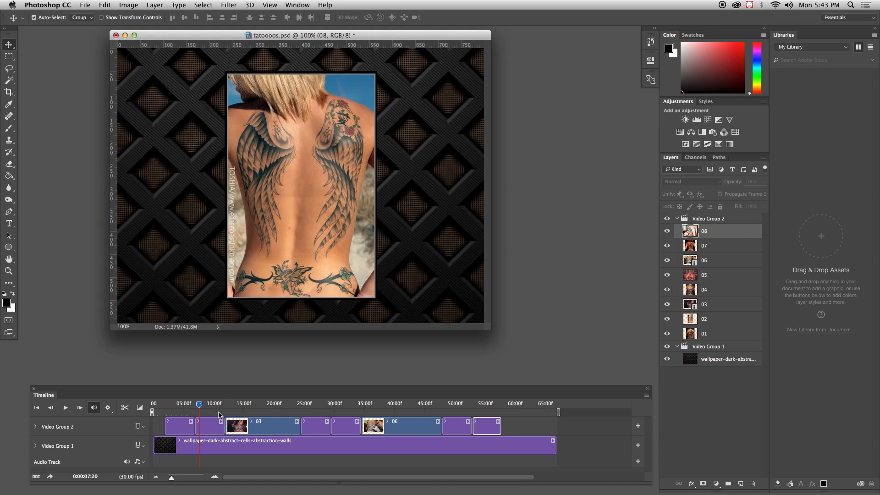
Step: Shorten the wallpaper background clip in Video Group 1 so it ends at about 60 seconds, shortly after clip 08
left_click_drag(206, 406, 149, 424)
left_click_drag(412, 415, 502, 416)
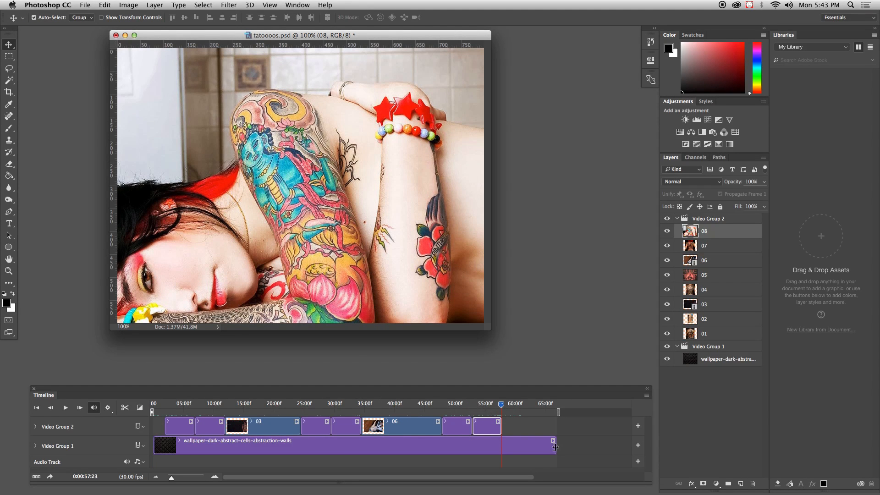
left_click_drag(555, 447, 516, 447)
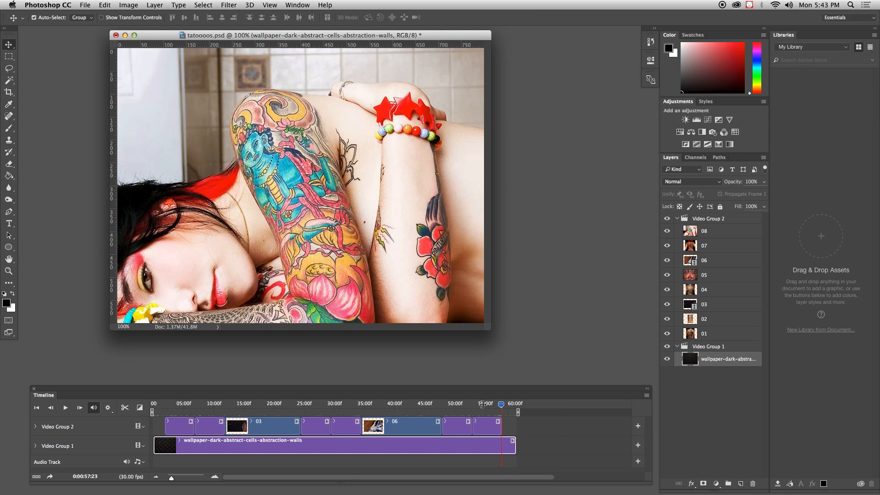
Step: Play the video from the start of the timeline to check the pacing of the first clips, and stop playback
left_click_drag(502, 405, 143, 418)
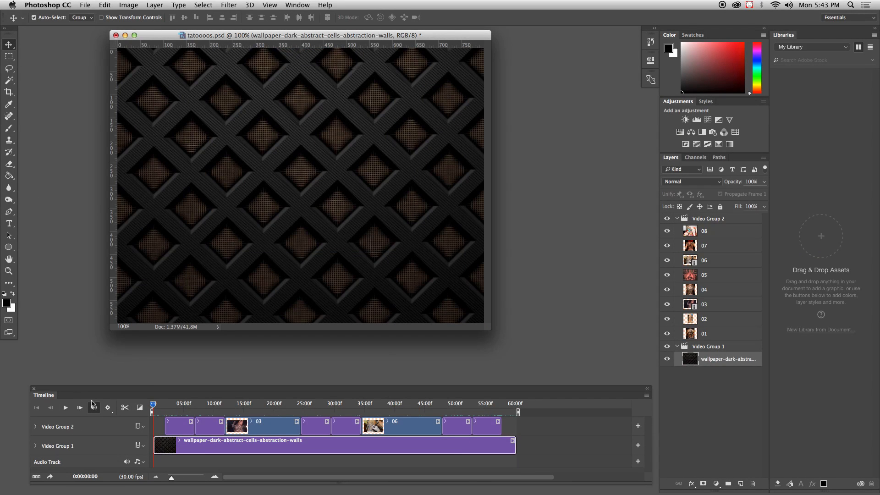
left_click_drag(54, 390, 42, 366)
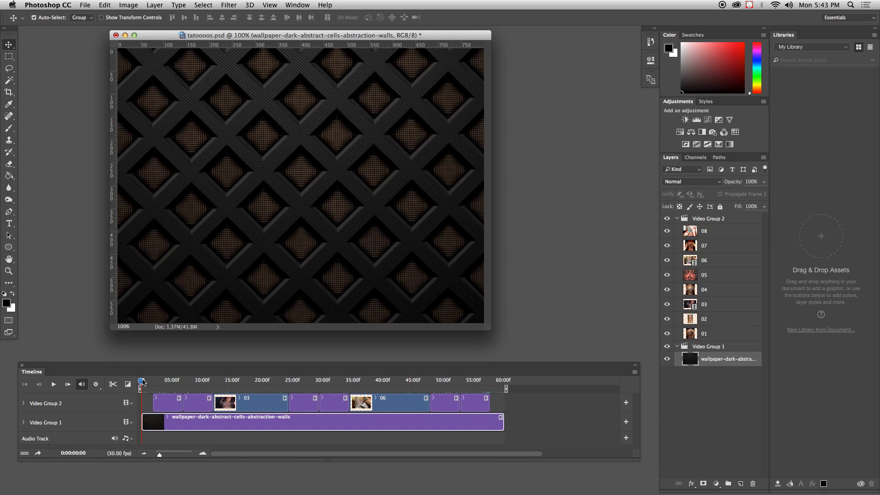
left_click_drag(142, 382, 109, 409)
left_click(54, 385)
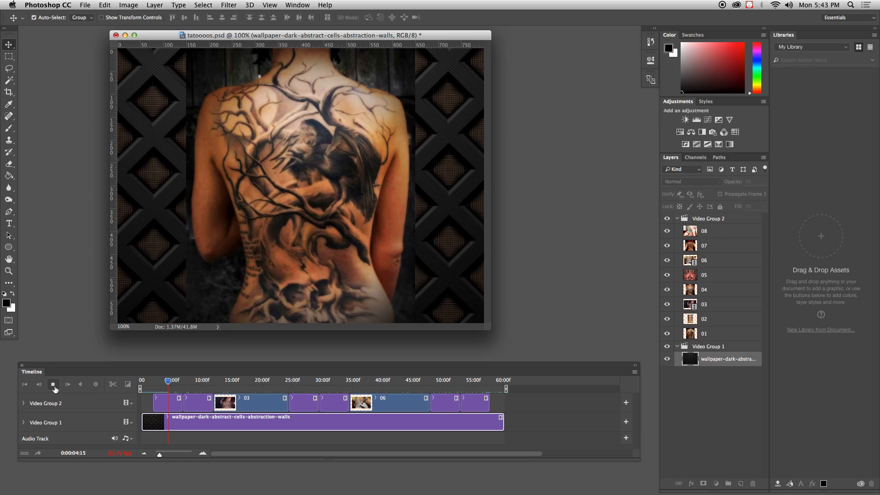
left_click(54, 387)
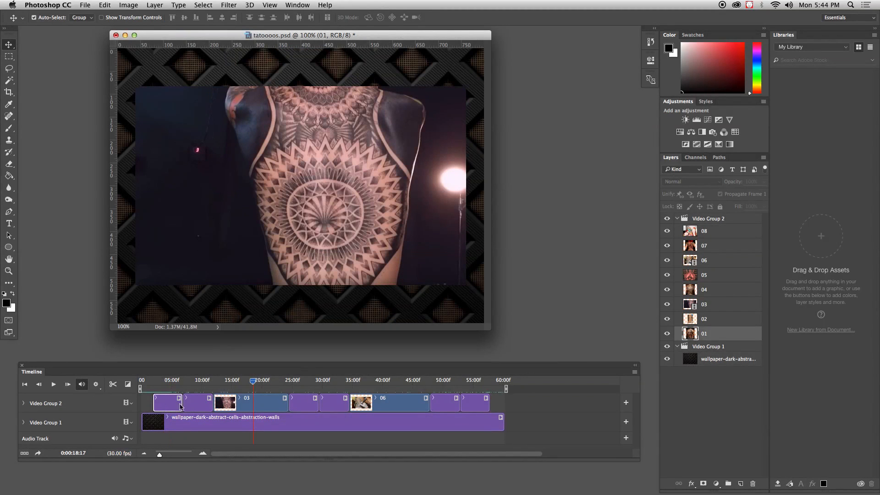
Step: Trim the end of clip 01 in Video Group 2 back to about 4.5 seconds on the timeline
left_click(181, 404)
mouse_move(181, 404)
left_mouse_down()
mouse_move(170, 404)
mouse_move(179, 405)
left_mouse_up()
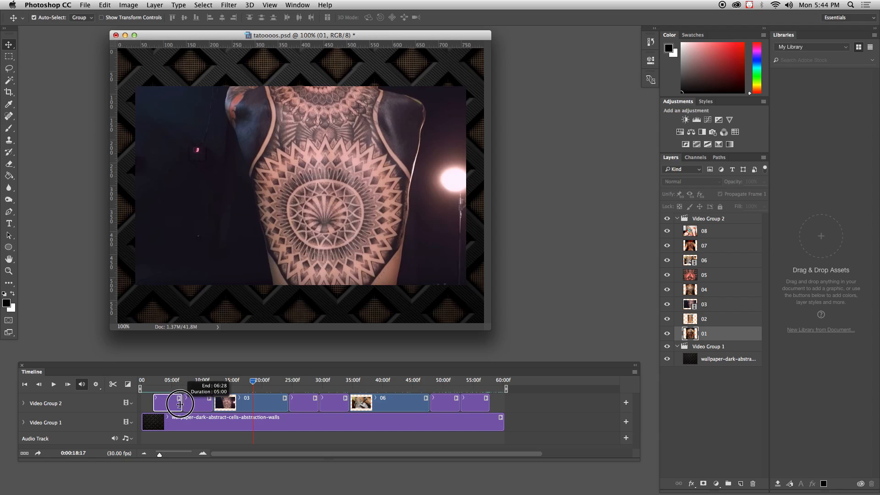
left_click_drag(254, 381, 170, 381)
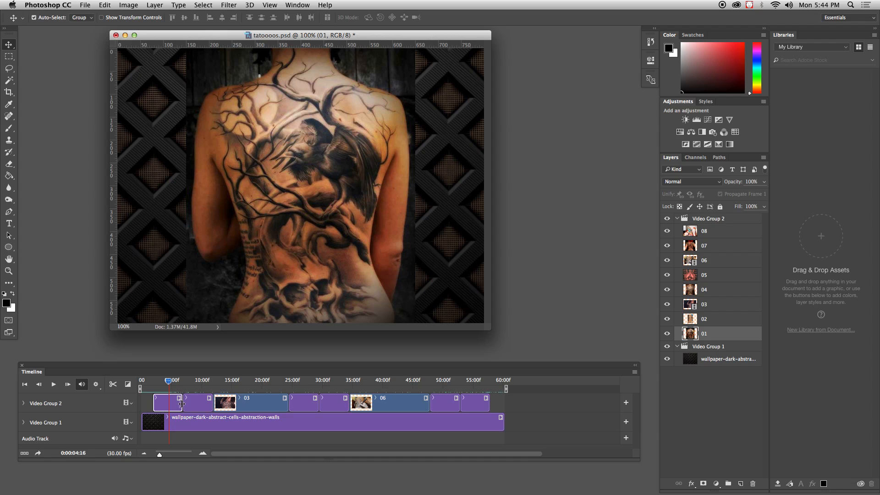
left_click_drag(182, 404, 184, 383)
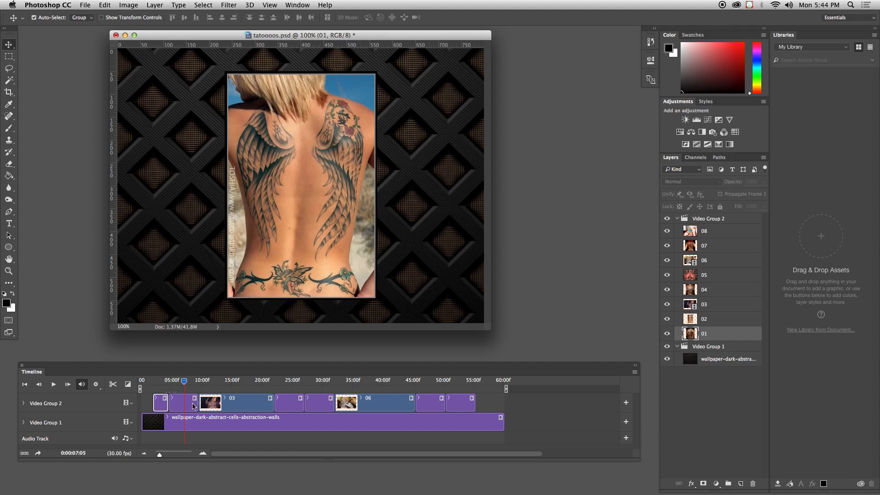
Step: Shorten image clip 02 to about 2.5 seconds and image clips 04 and 05 to about 2 seconds each
left_click(196, 405)
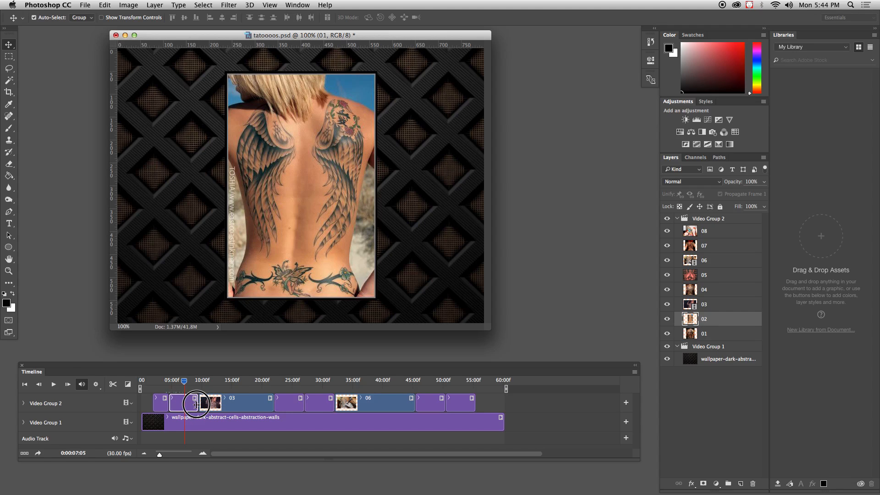
left_click_drag(196, 406, 282, 404)
left_click(285, 405)
left_click(294, 402)
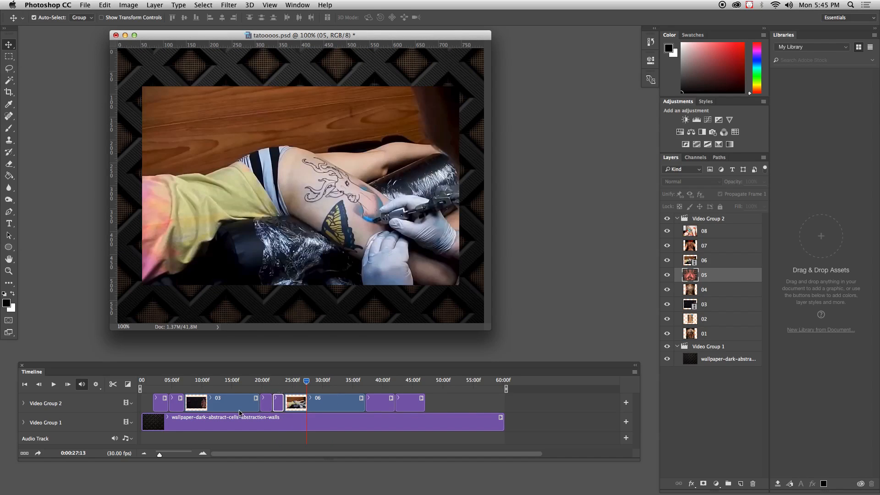
left_click(181, 410)
left_click_drag(181, 404, 179, 404)
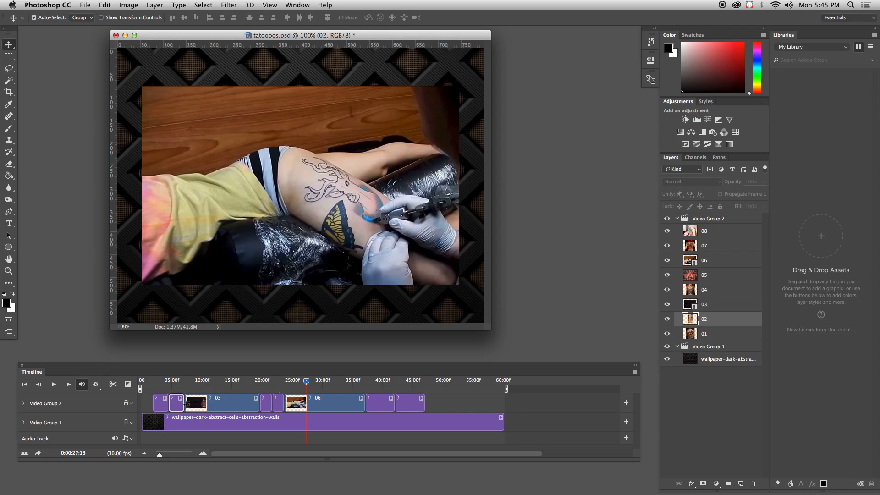
Step: Shorten the last two image clips, 08 and 07, to about 2 seconds each
left_click_drag(305, 381, 373, 404)
left_click(391, 407)
left_click(376, 407)
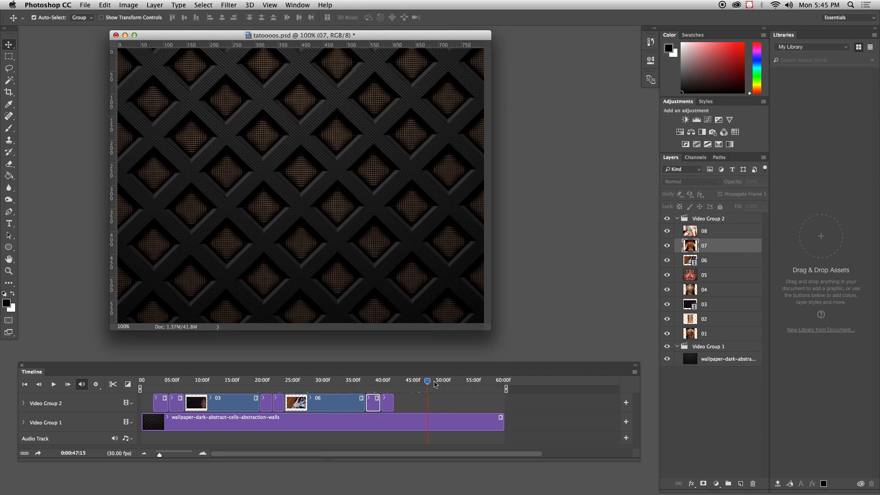
Step: Trim the wallpaper background clip to end at about 44 seconds, return the playhead to the start and select Video Group 1
mouse_move(426, 381)
left_mouse_down()
mouse_move(137, 401)
mouse_move(421, 396)
left_mouse_up()
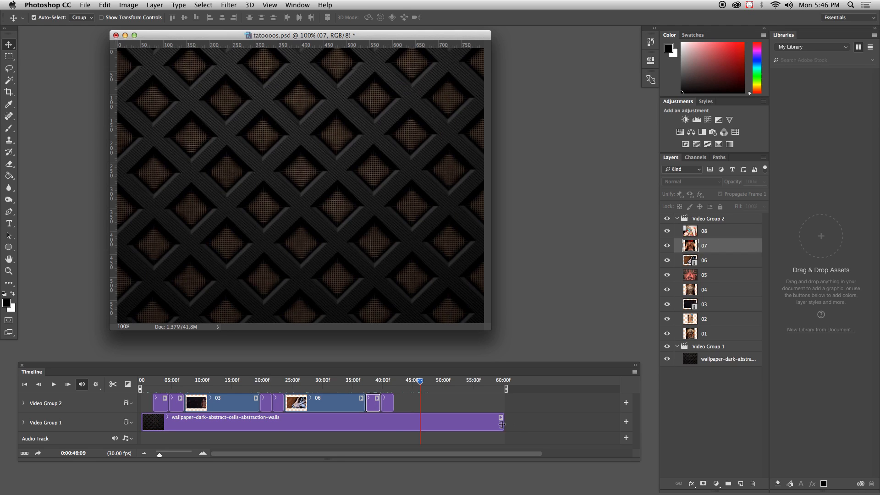
left_click_drag(502, 424, 409, 427)
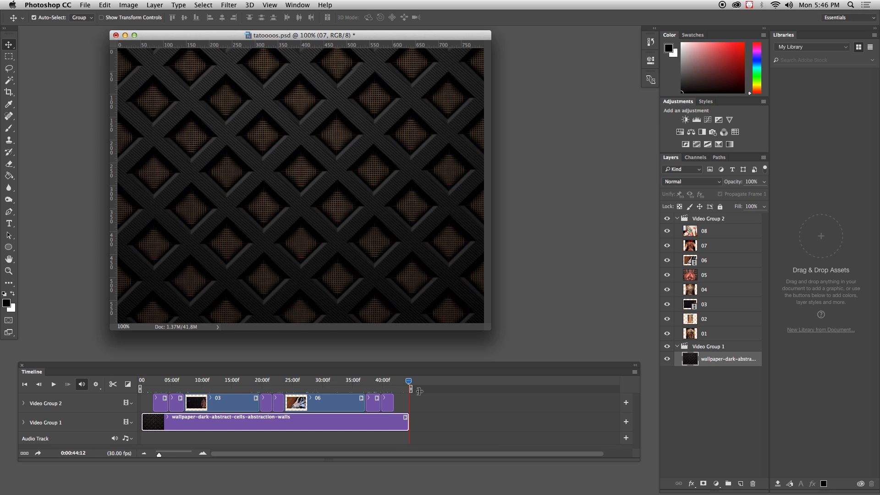
left_click_drag(409, 384, 86, 416)
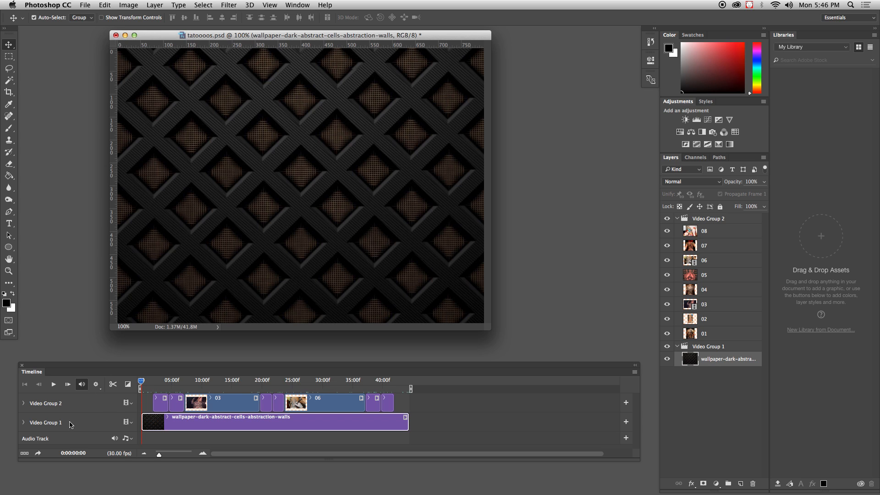
left_click(70, 422)
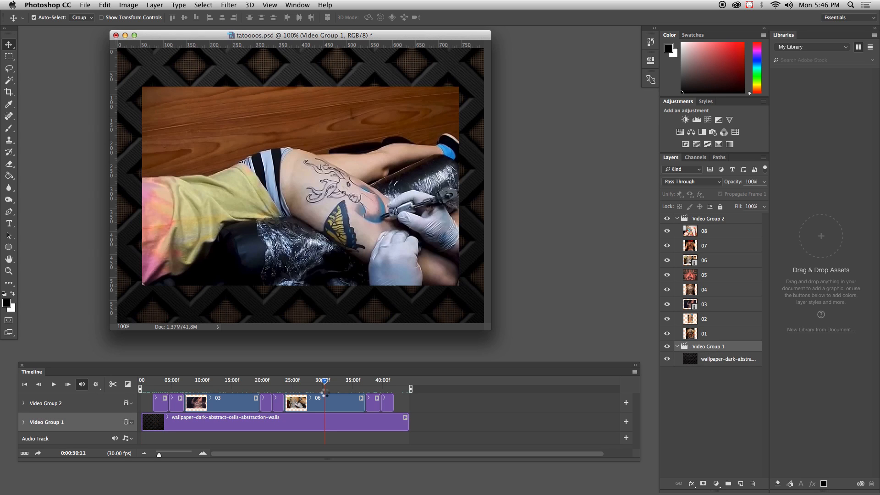
left_click_drag(322, 391, 113, 395)
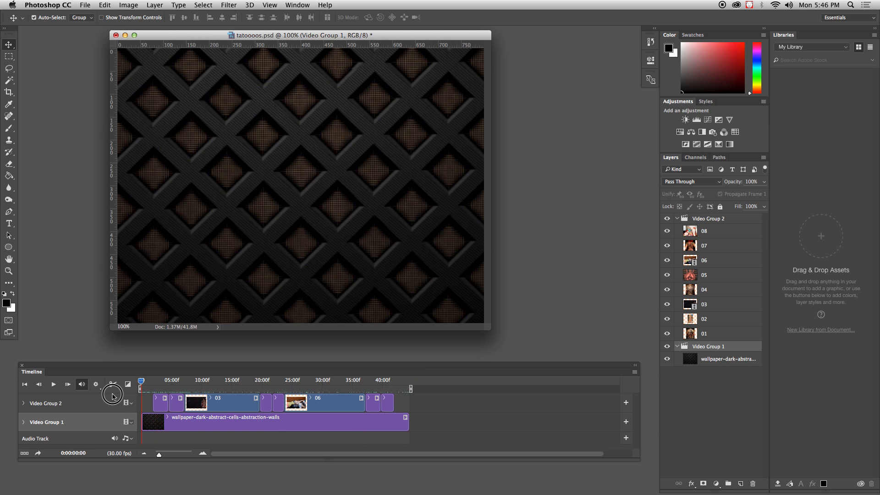